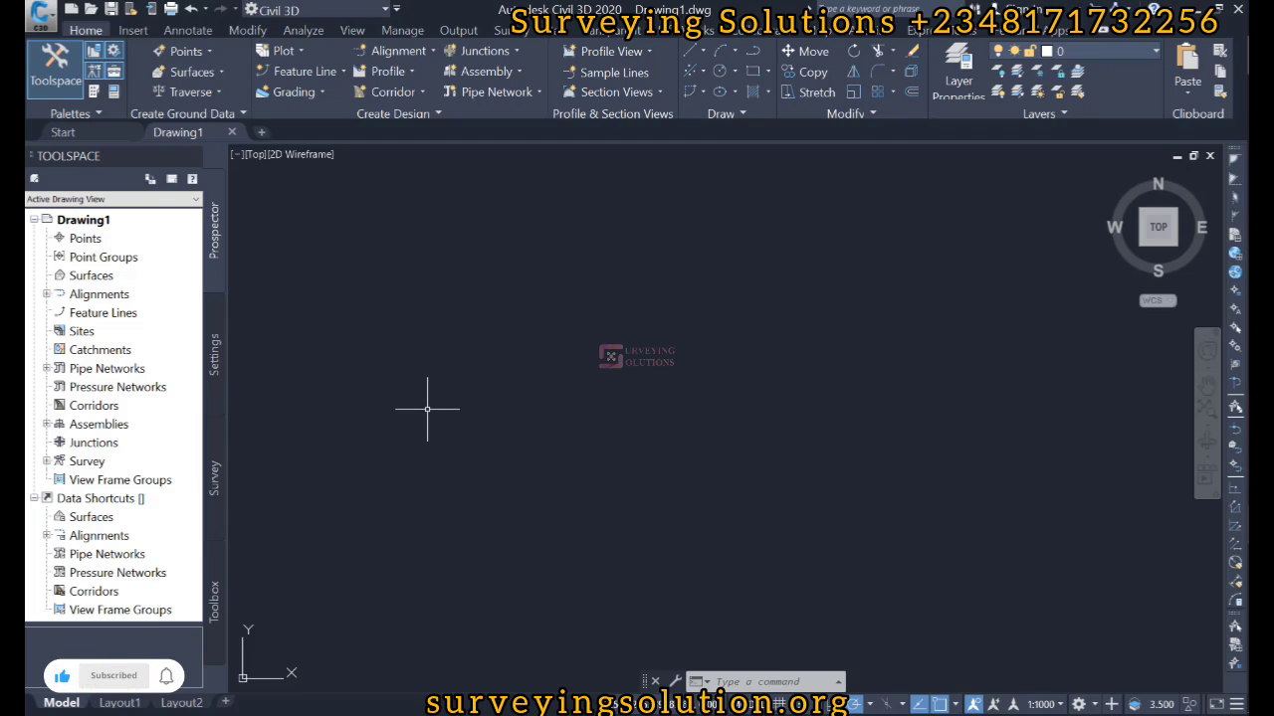
- Draw a tall rectangle on the Drawing1 canvas by placing its two opposite corners
click(753, 75)
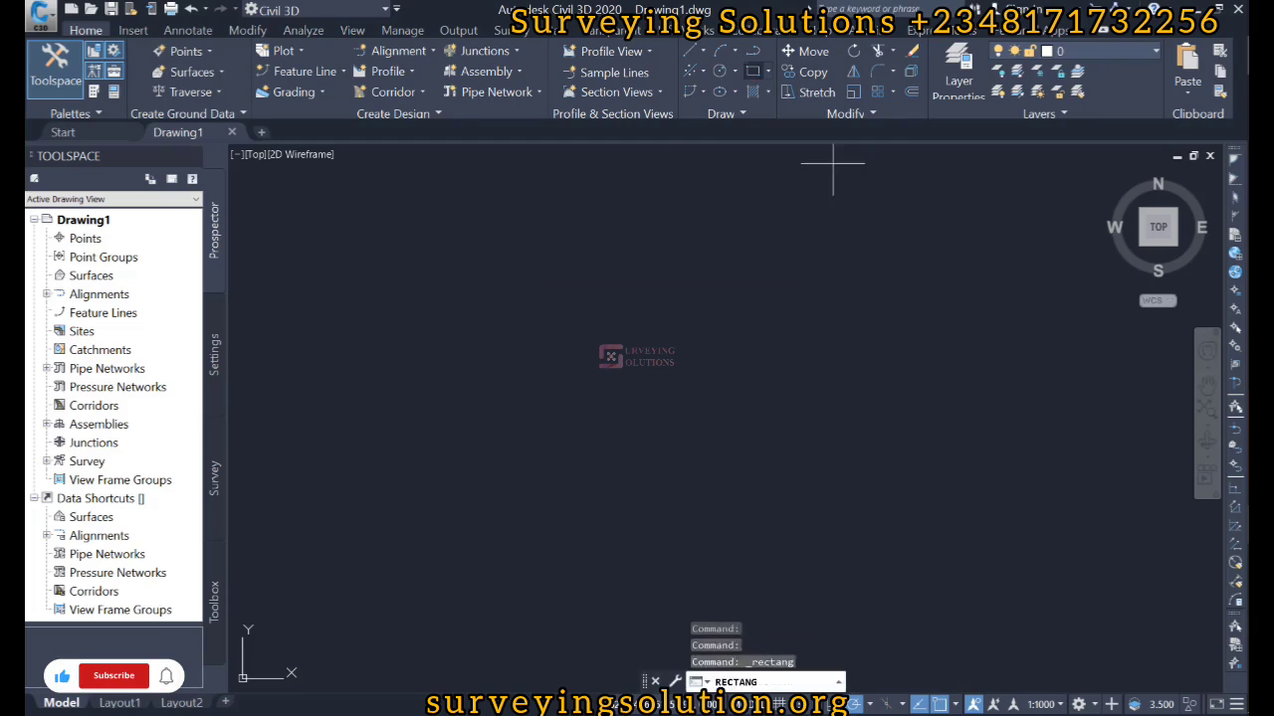
click(470, 217)
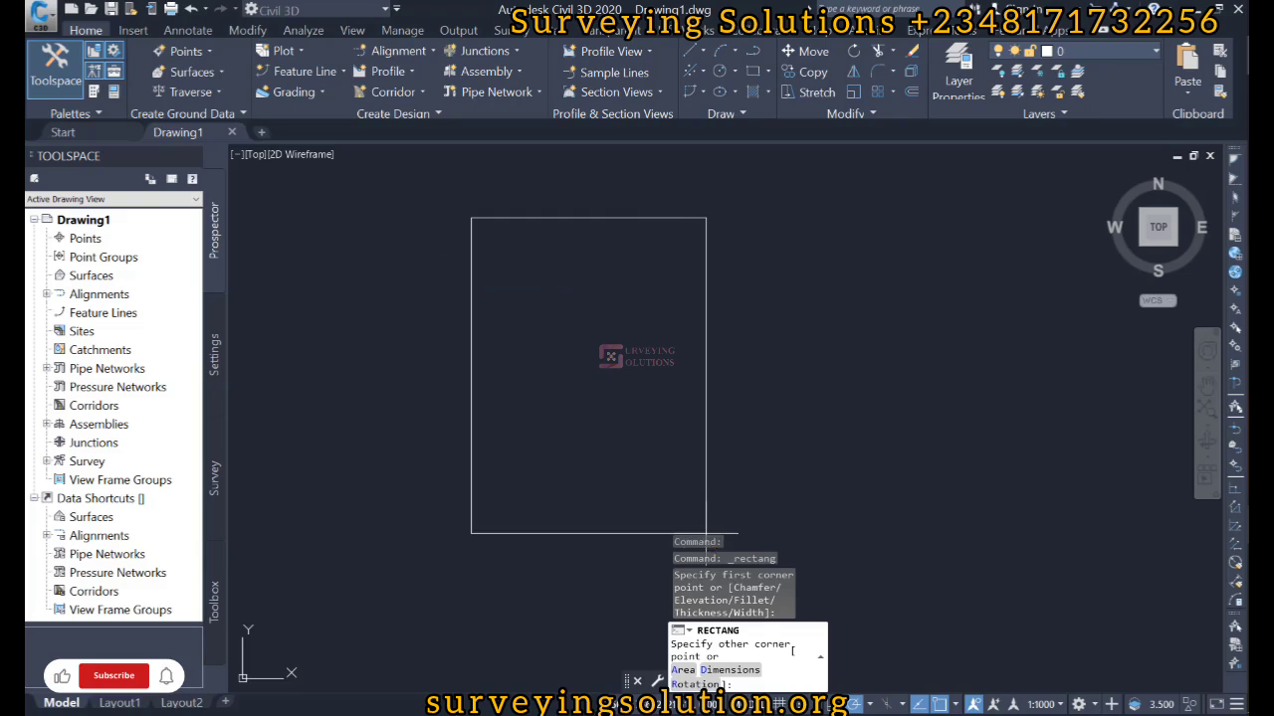
key(Return)
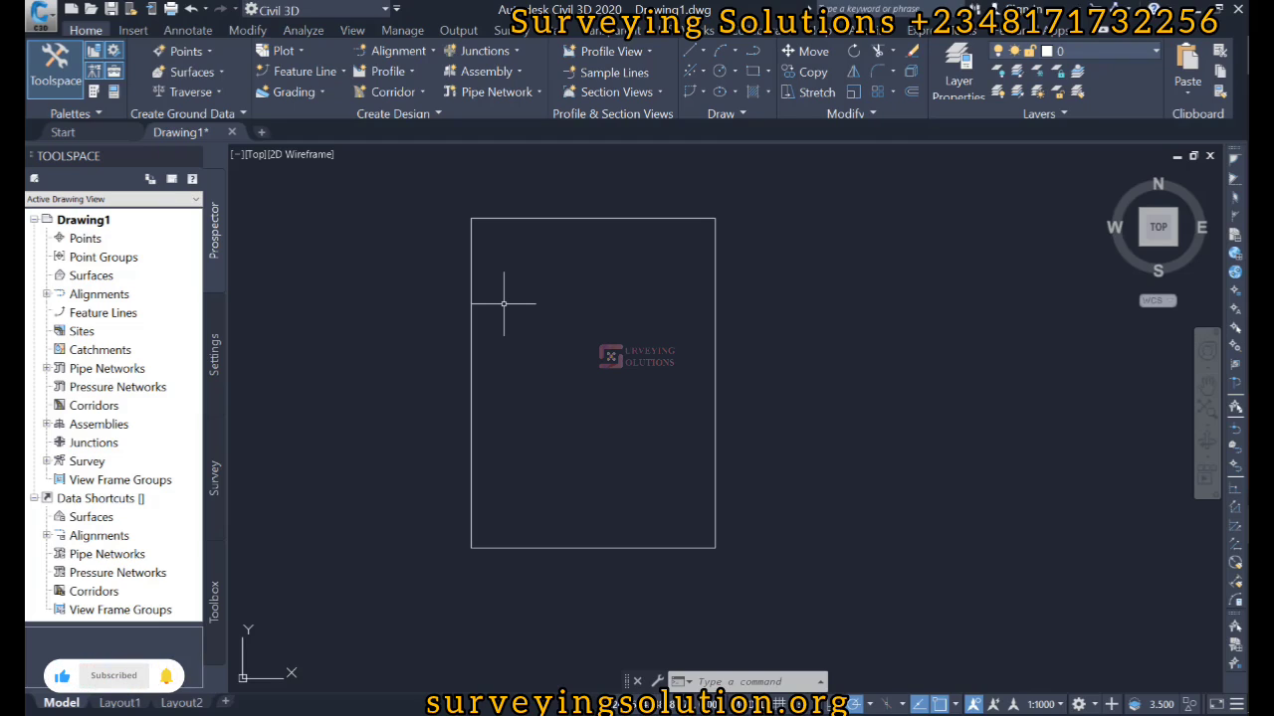
- Measure the rectangle's top edge with DIST, from top-left to top-right corner, giving 2199.677
text(d)
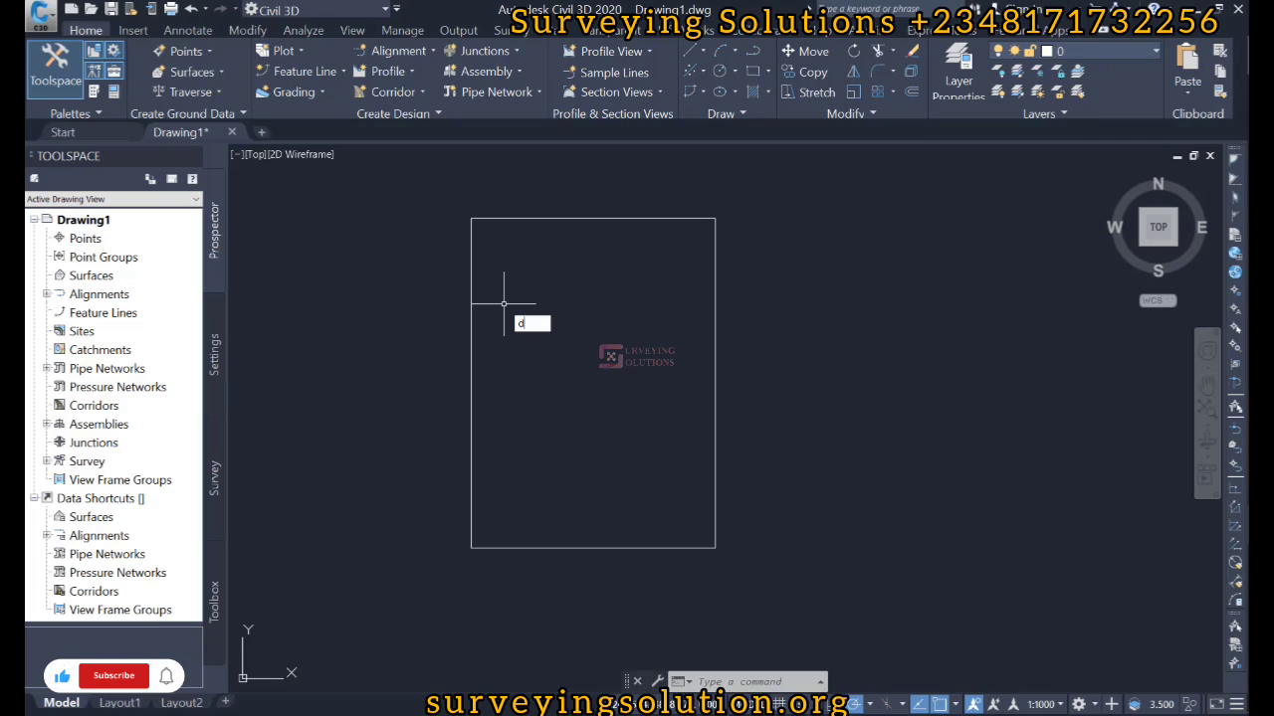
text(i)
key(Return)
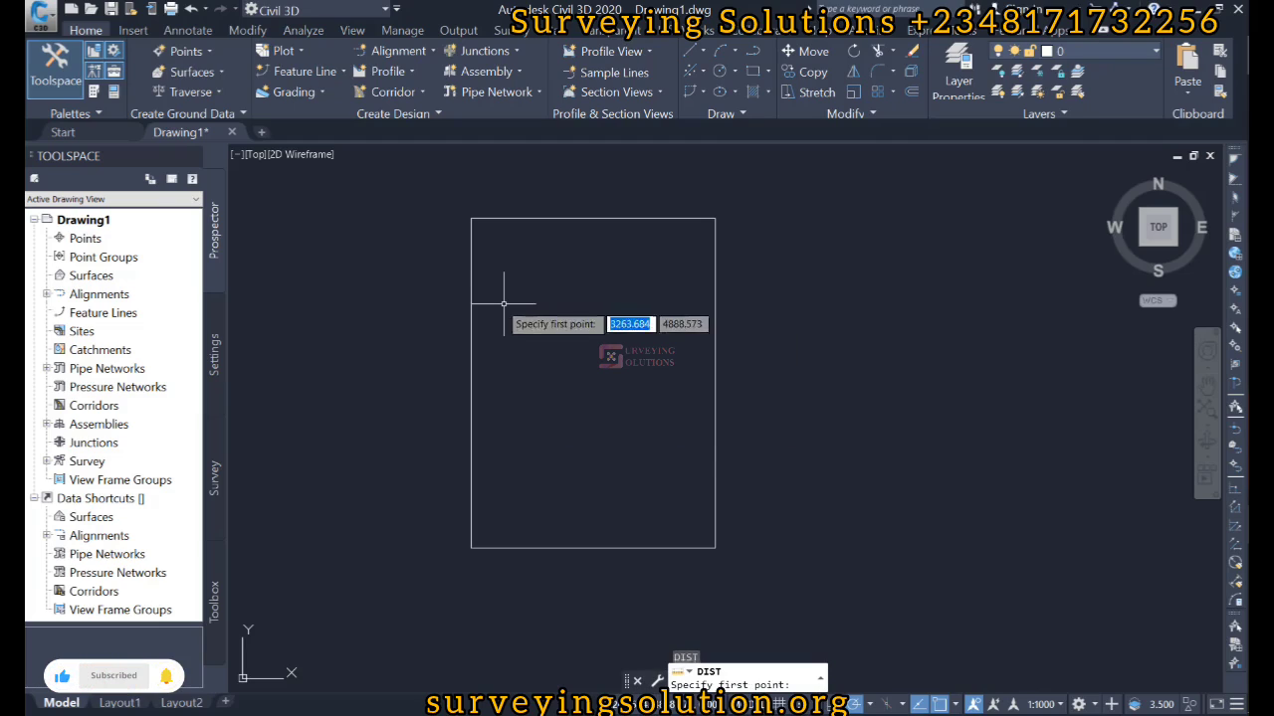
click(471, 218)
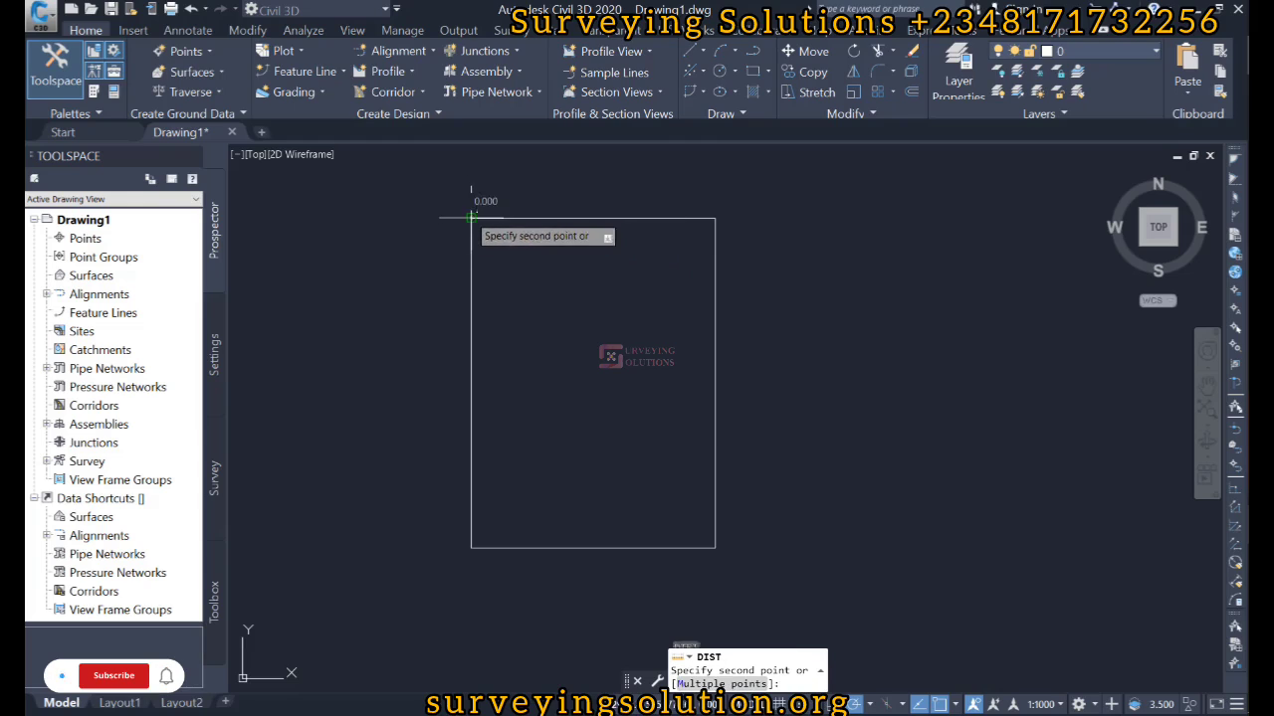
click(712, 219)
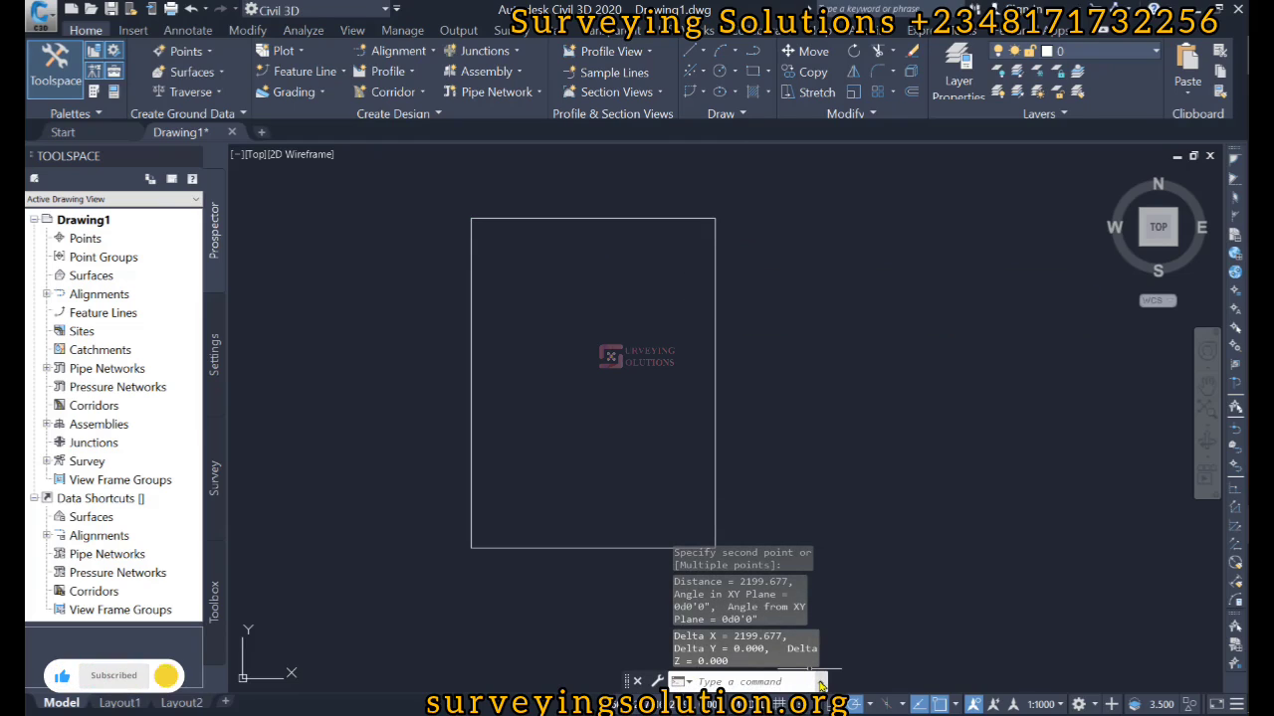
- Copy 2199.677 from the command history into a Notepad note and return to Civil 3D
click(812, 678)
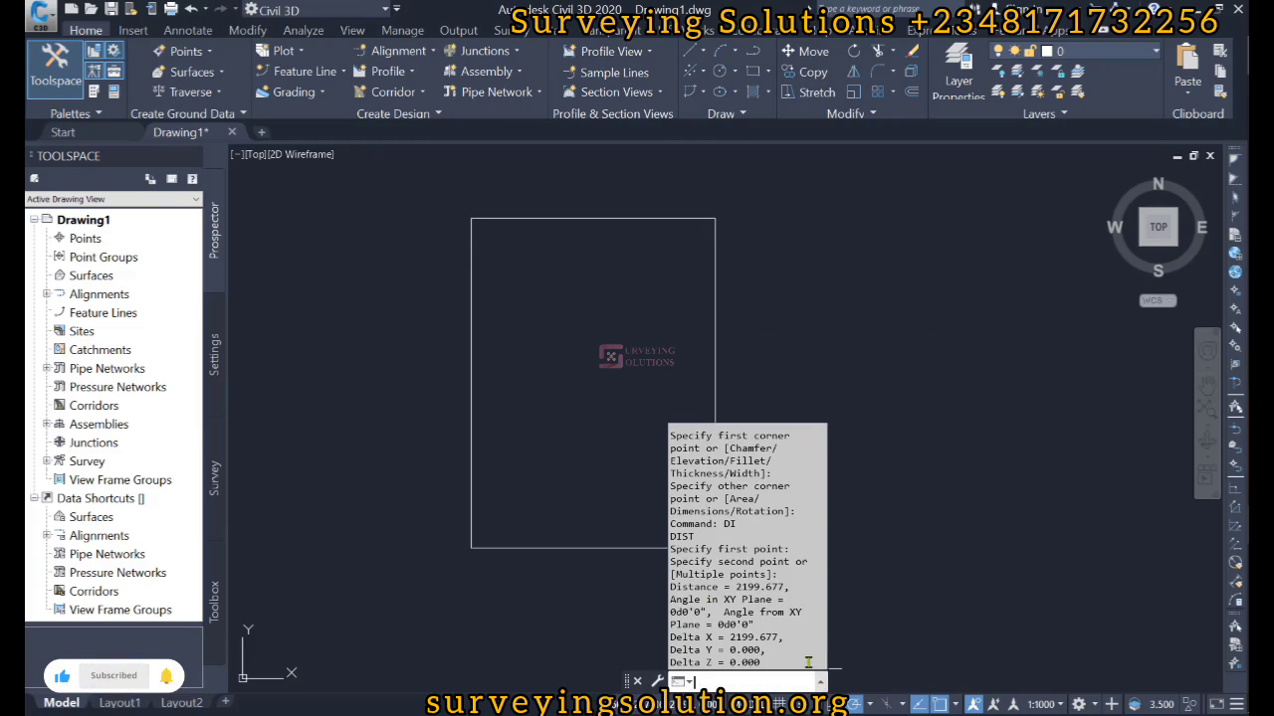
double_click(737, 587)
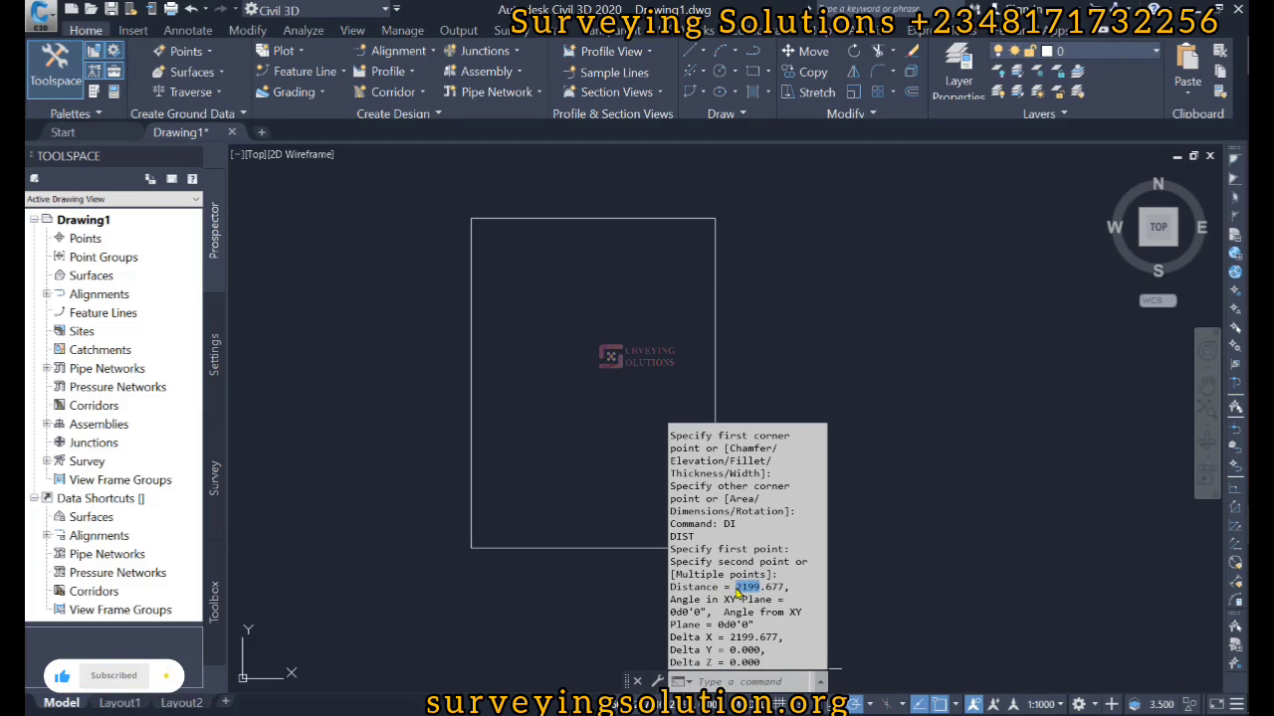
click(736, 588)
drag(769, 588, 785, 588)
key(ctrl+c)
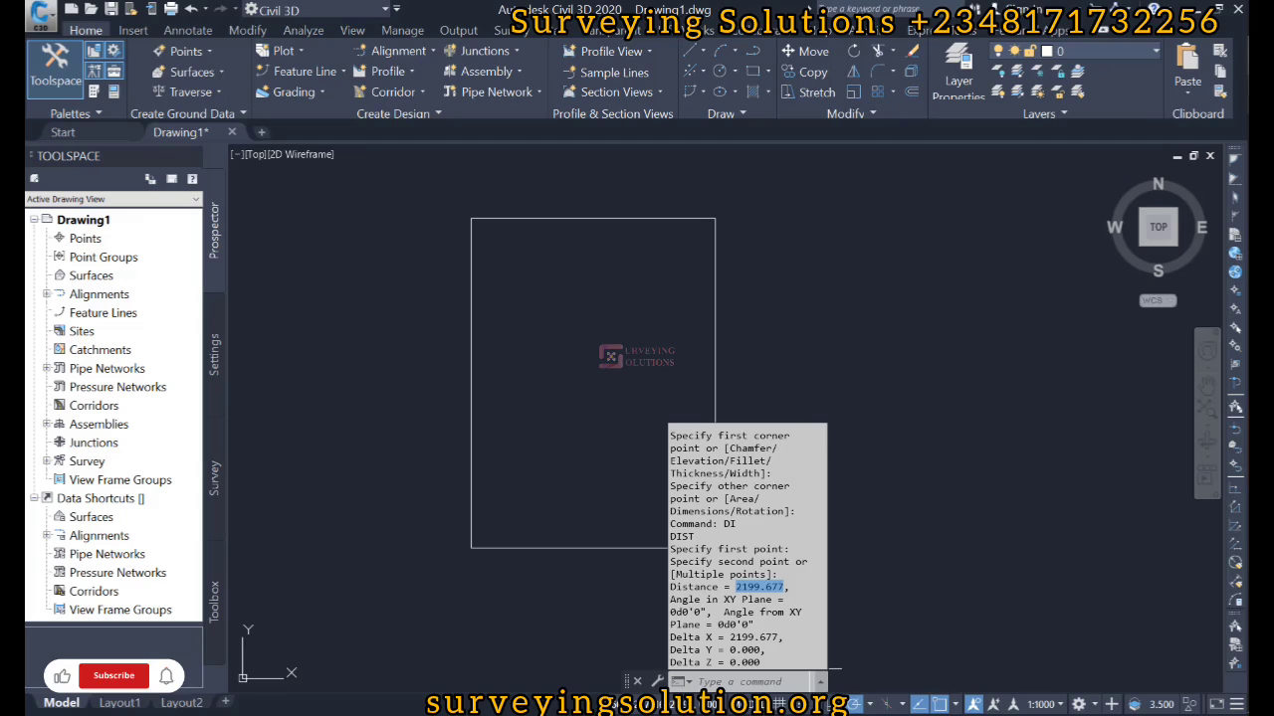
key(alt+Tab)
right_click(281, 239)
click(336, 308)
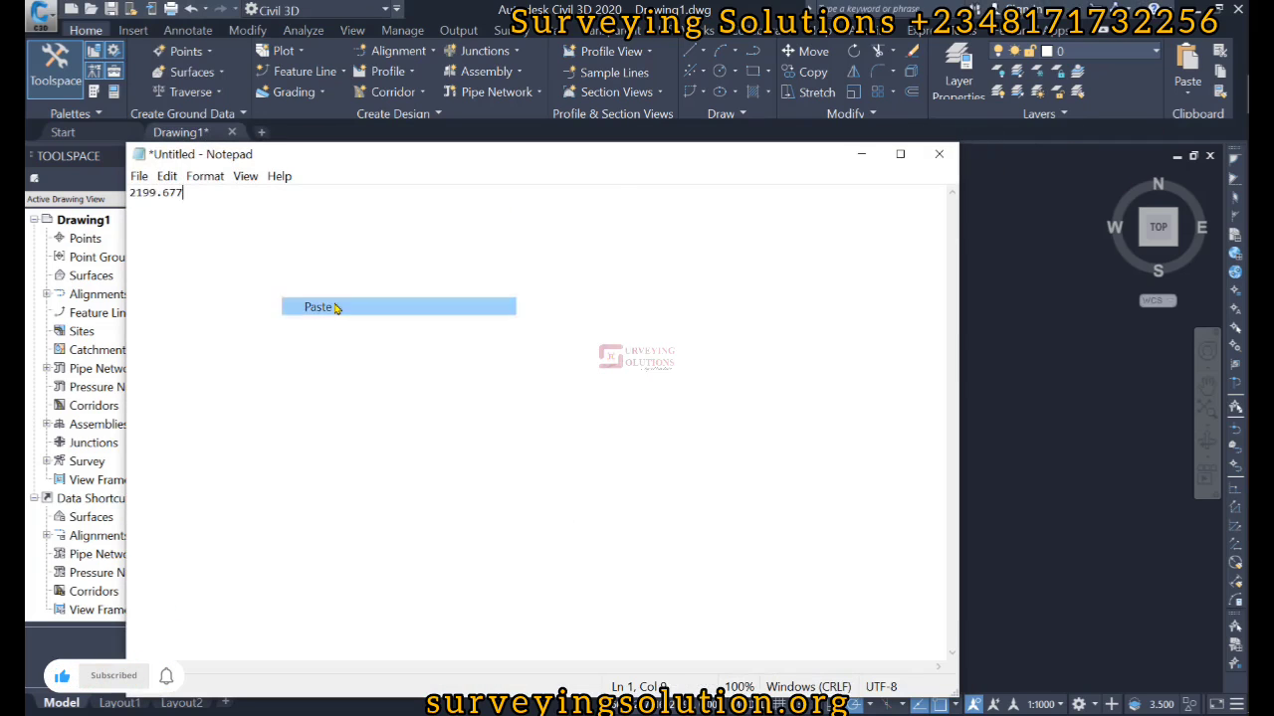
click(860, 154)
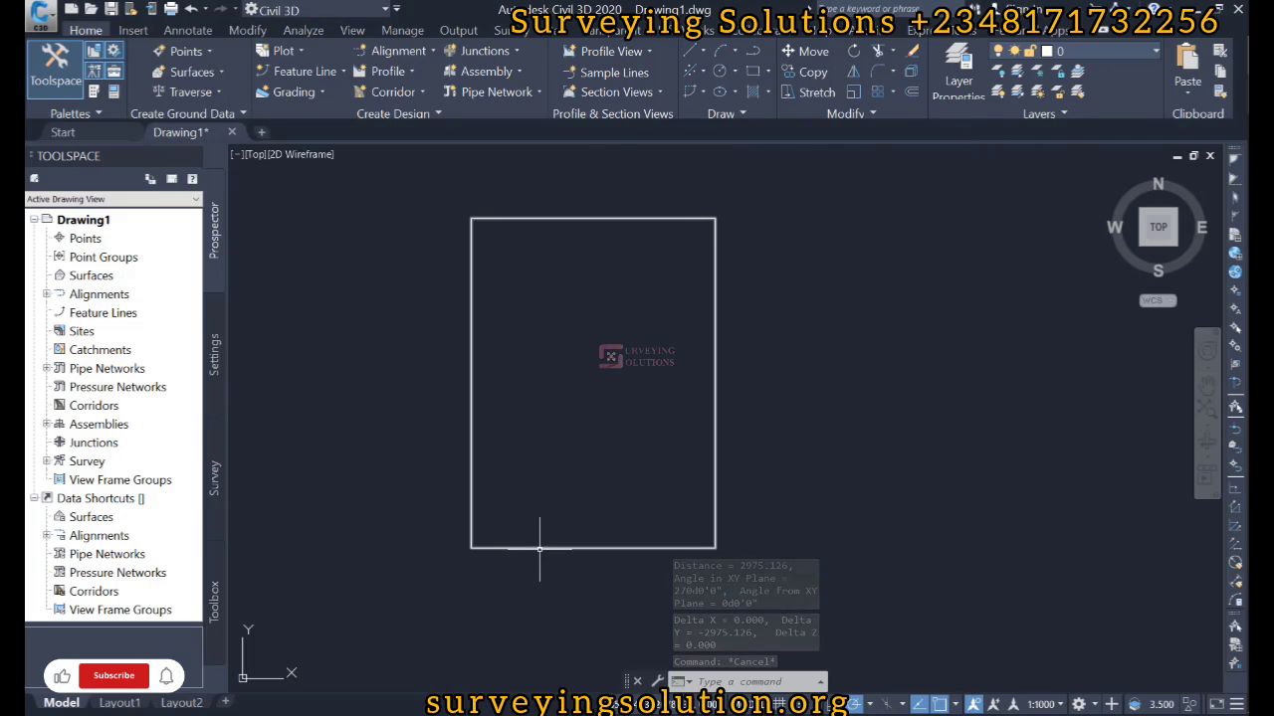
- Measure the right side from top-right to bottom-right corner, reading 2975.126 in the command history
key(Return)
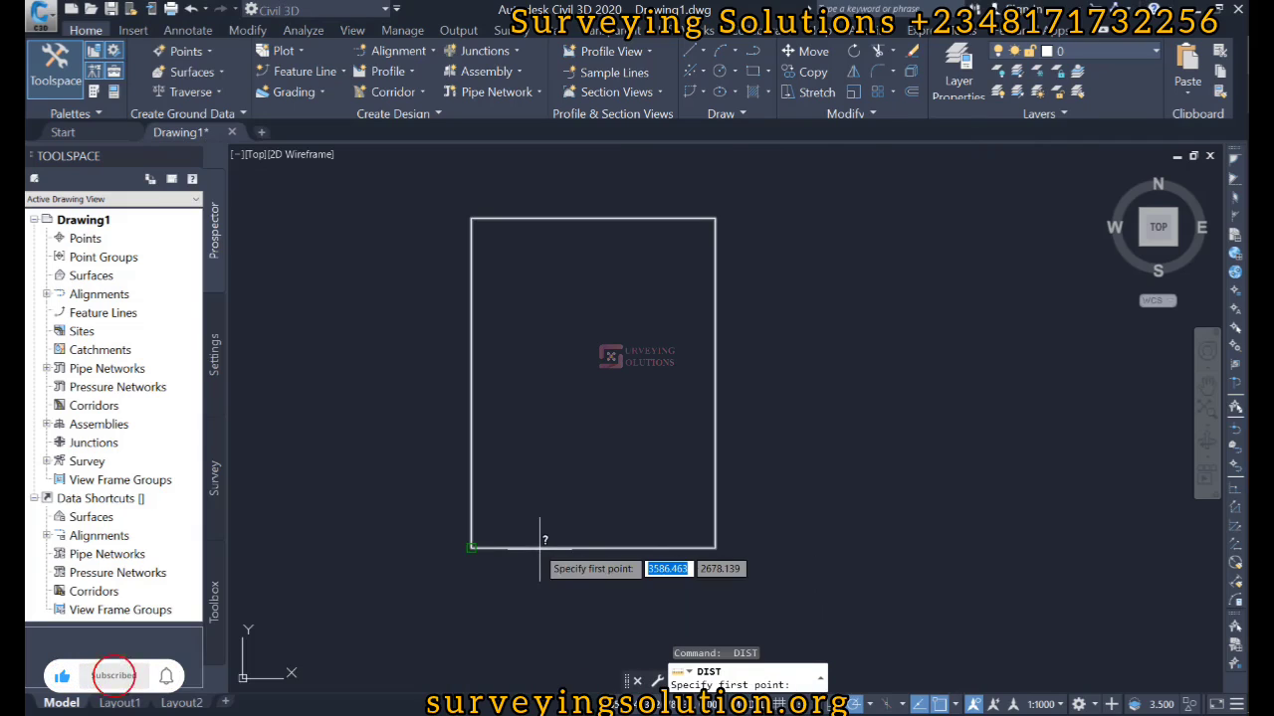
click(715, 218)
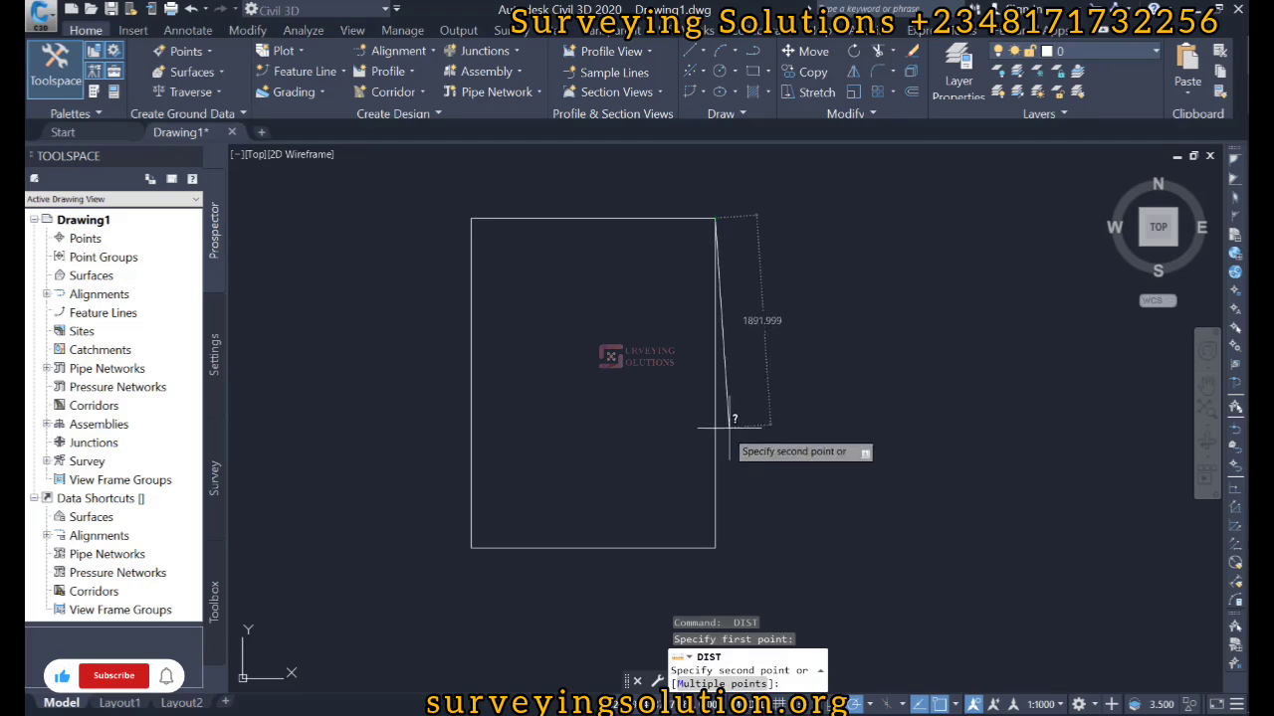
click(716, 546)
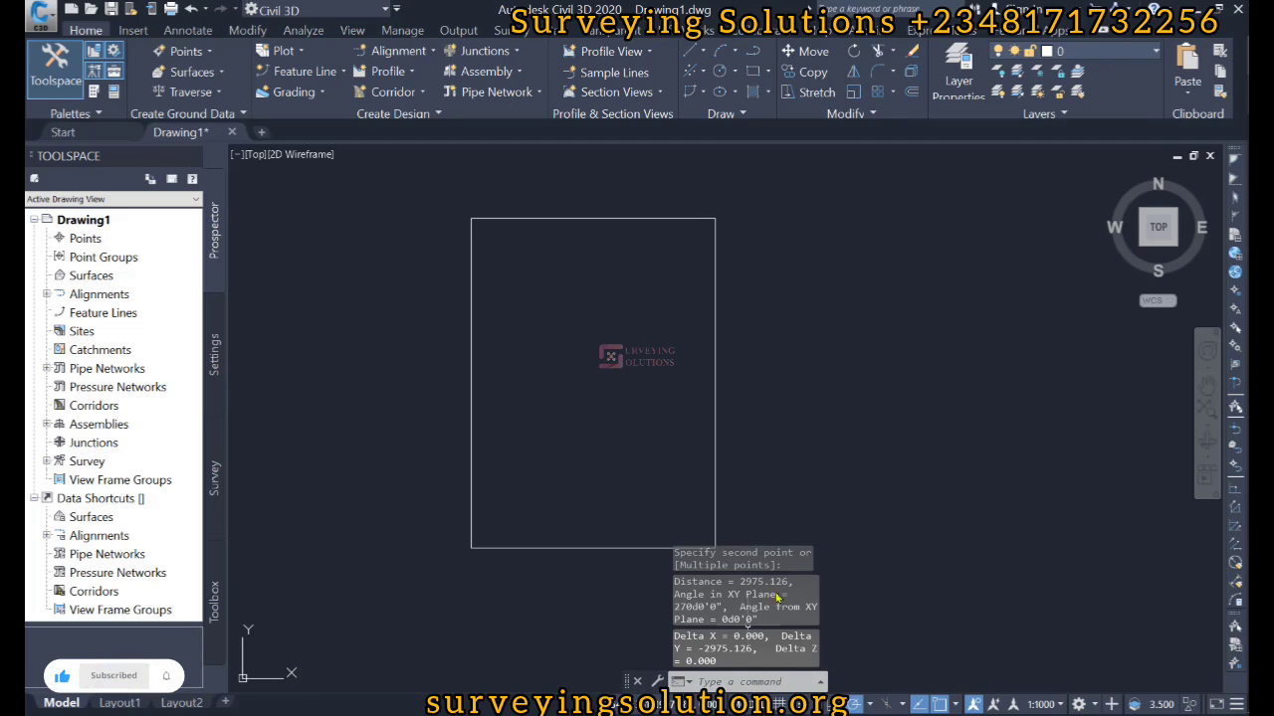
click(821, 682)
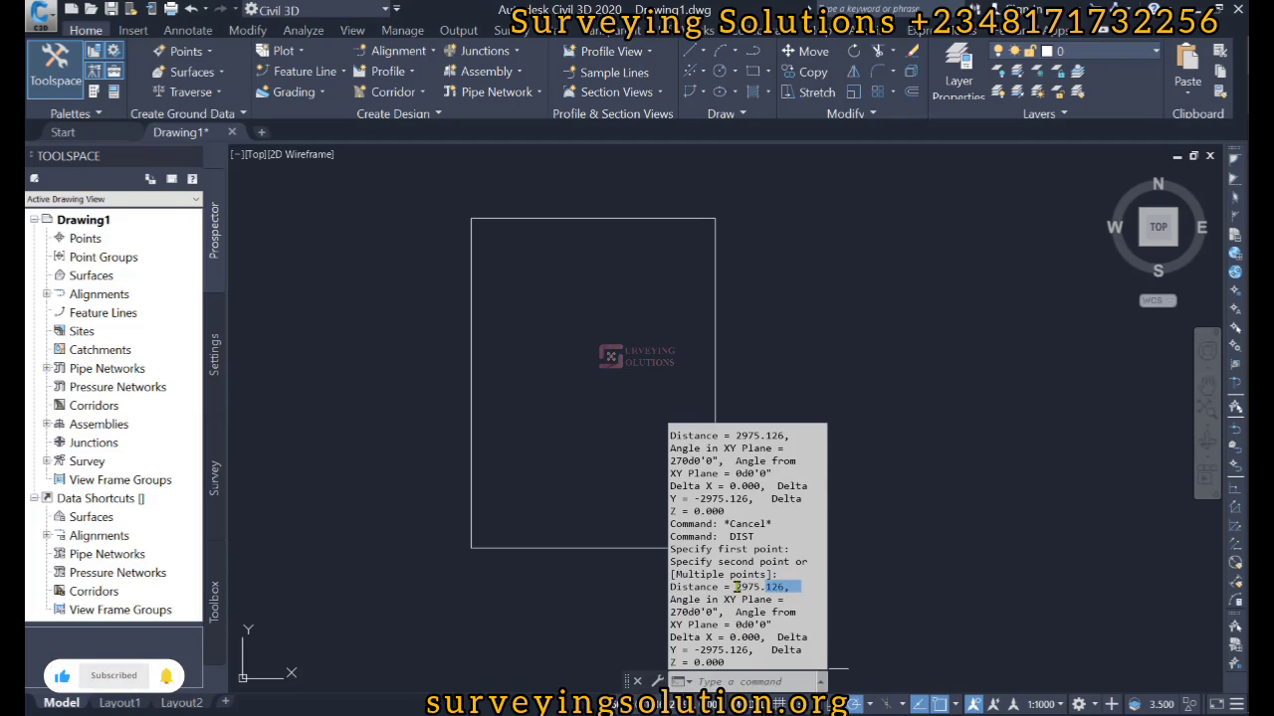
- Copy the height 2975.126 and paste it on a new Notepad line below 2199.677
double_click(737, 587)
right_click(760, 587)
click(796, 420)
key(alt+Tab)
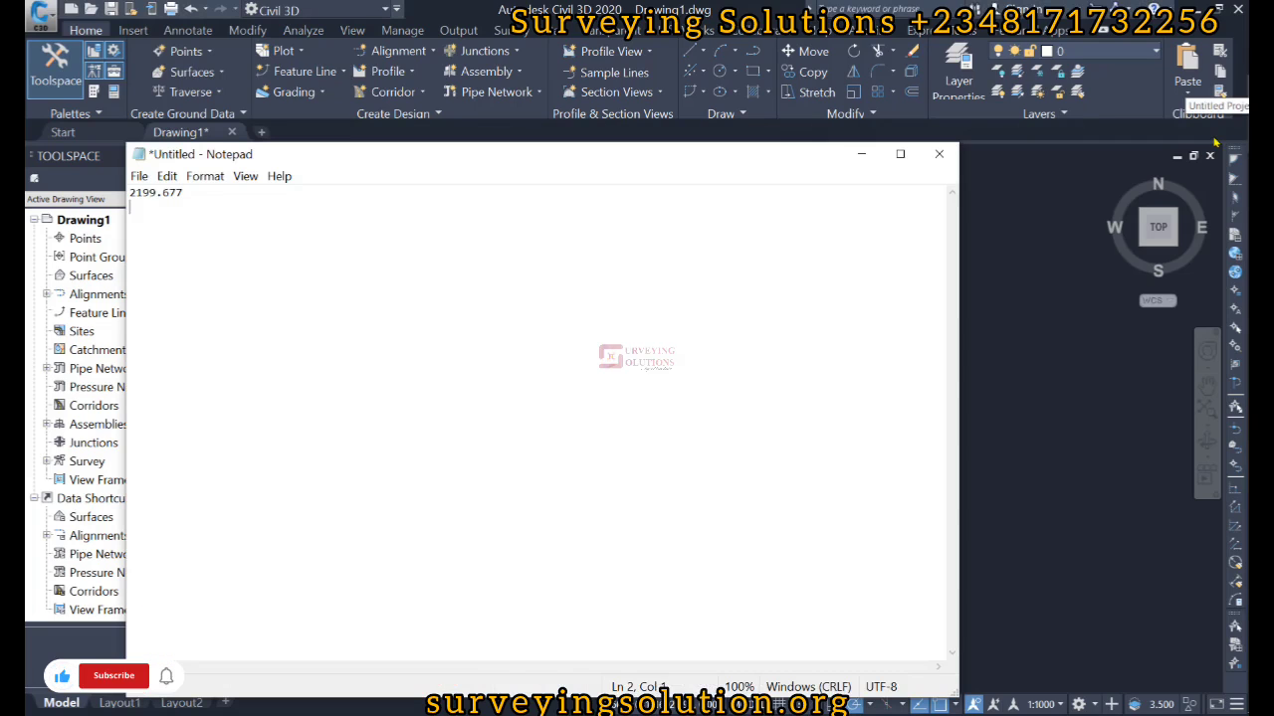
key(Return)
key(Return)
key(ctrl+v)
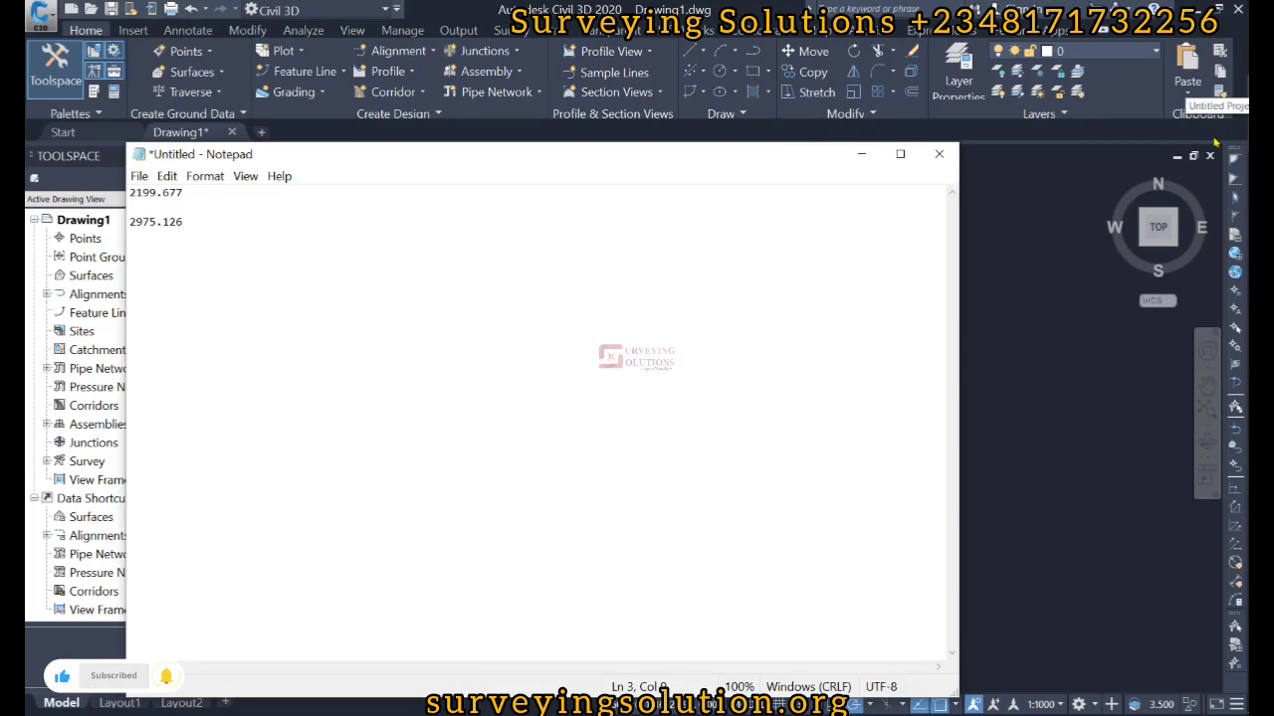
key(alt+Tab)
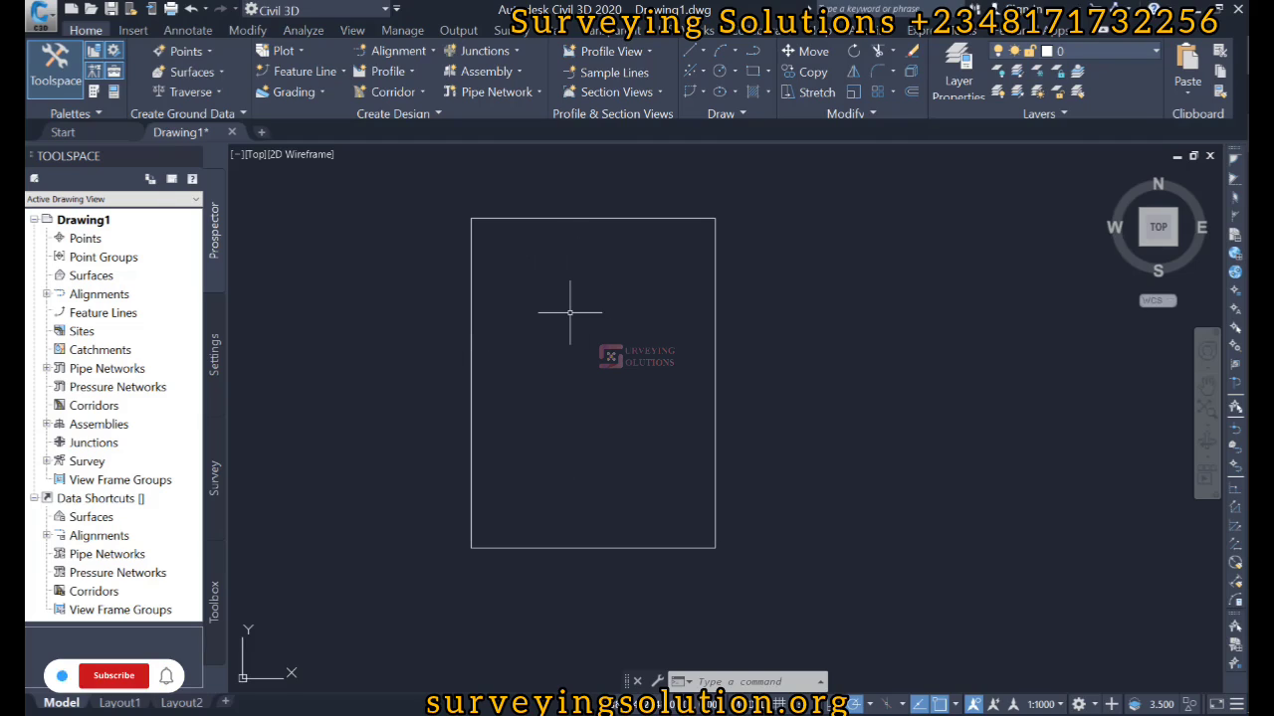
- Start SCALE on the rectangle, using its lower-left corner as the base point
text(s)
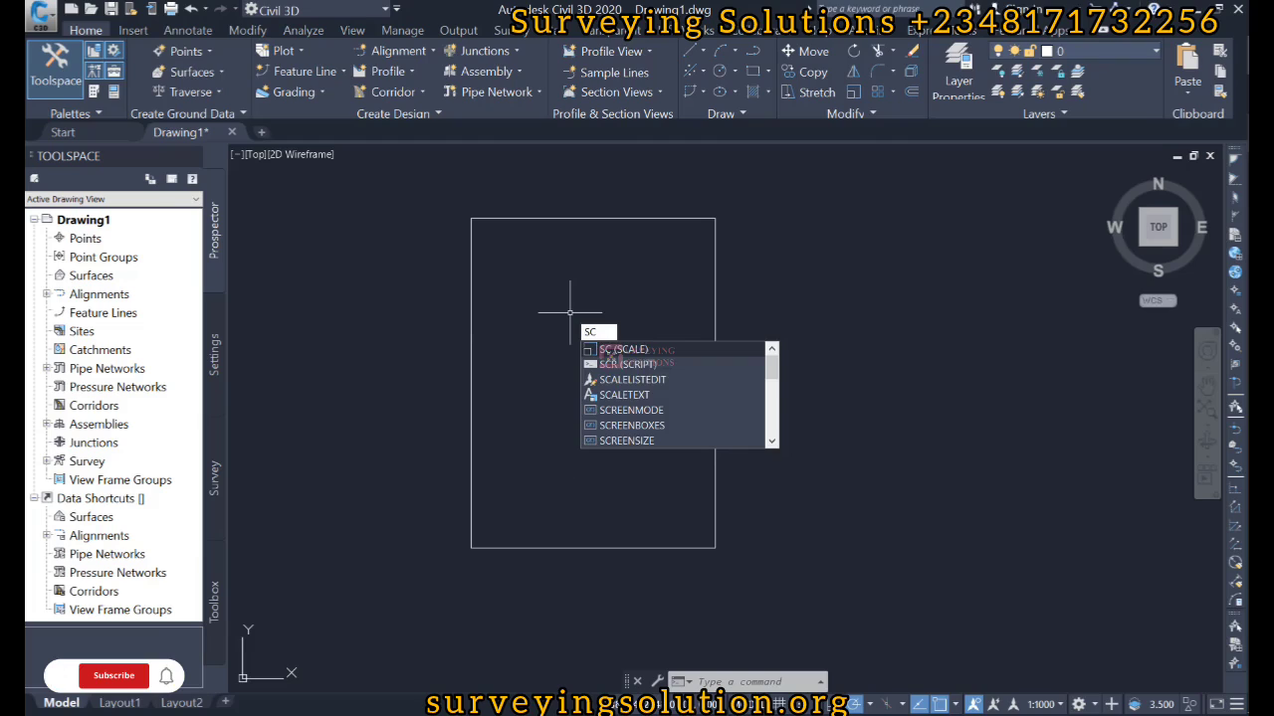
key(Return)
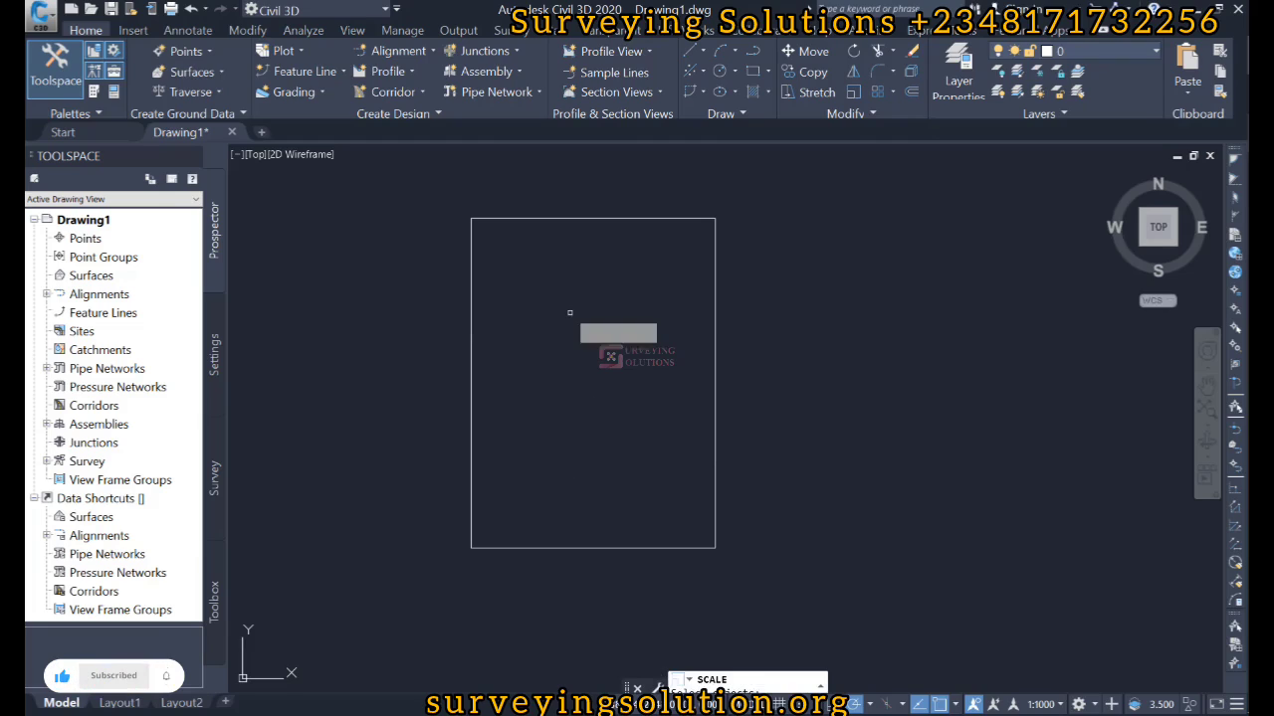
click(587, 217)
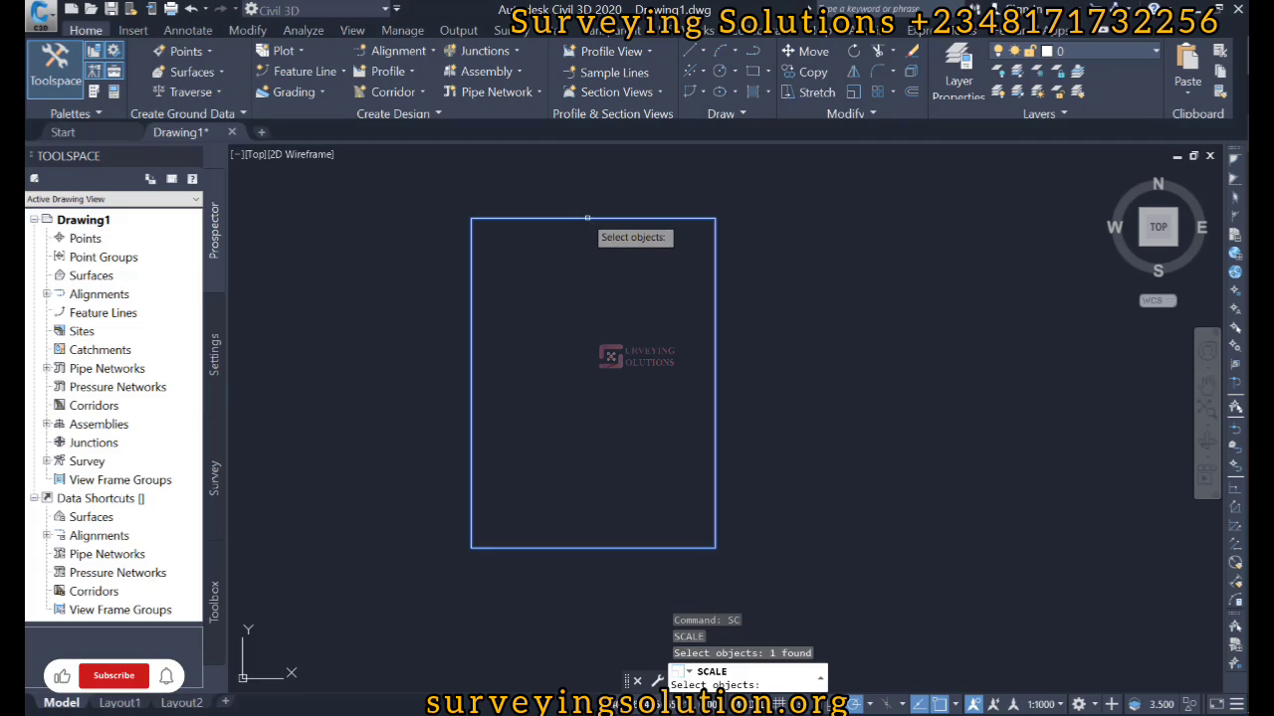
key(Return)
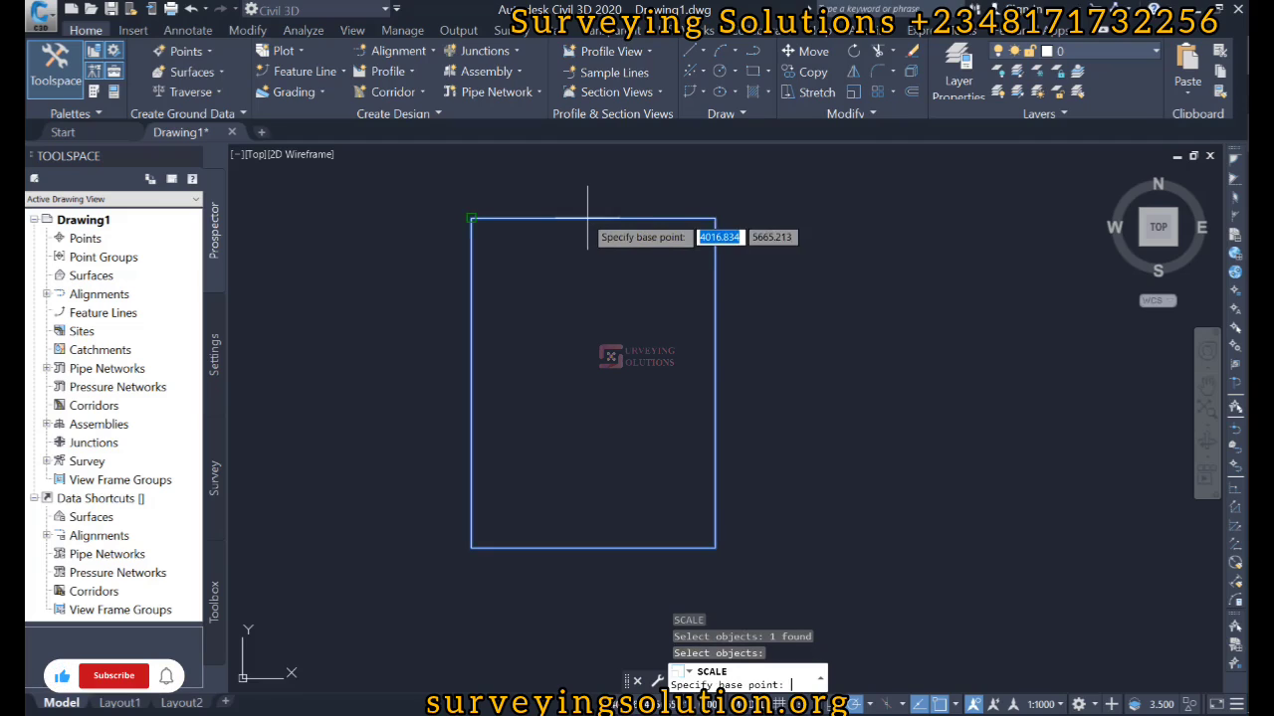
click(472, 547)
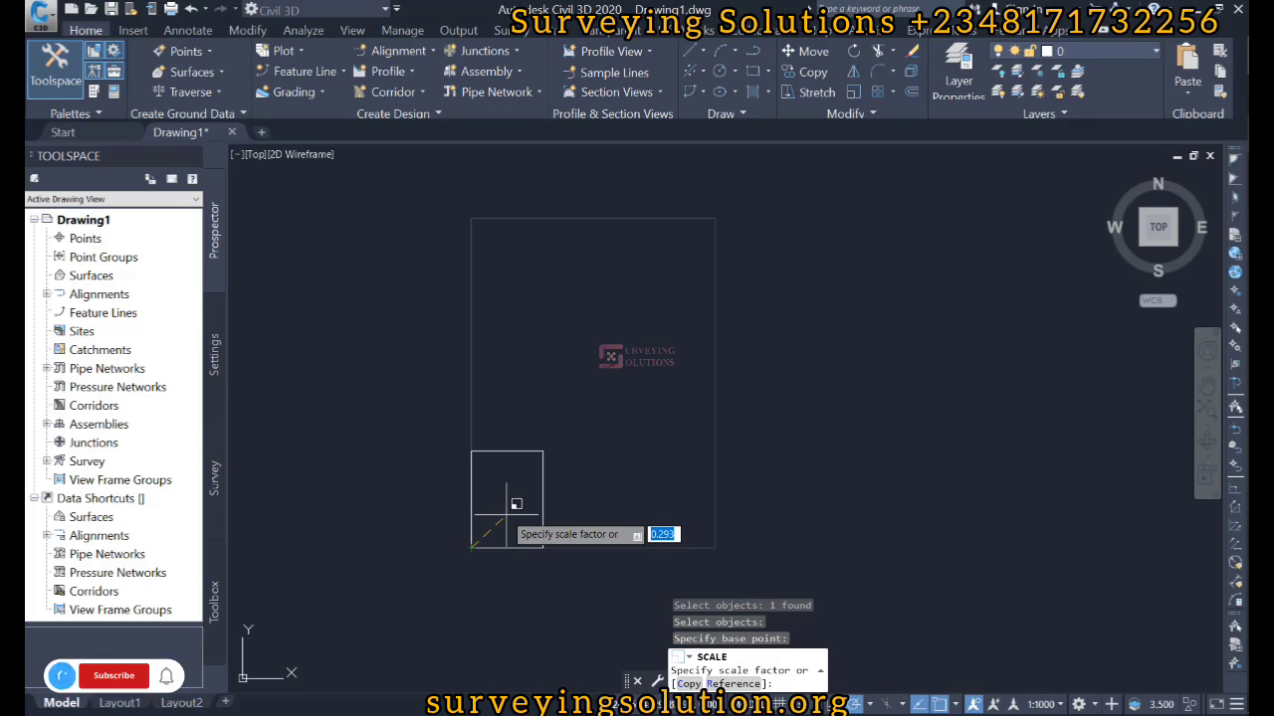
- Apply a scale factor of 0.5 to halve the rectangle
text(5)
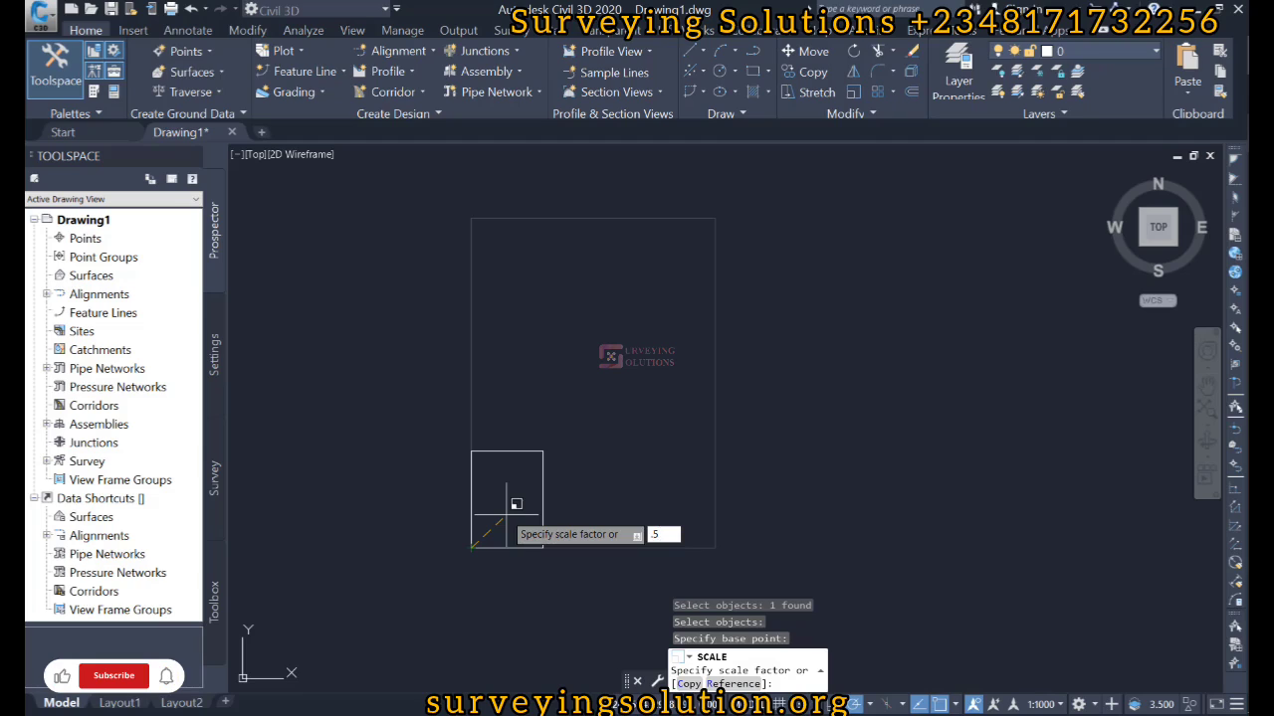
key(Return)
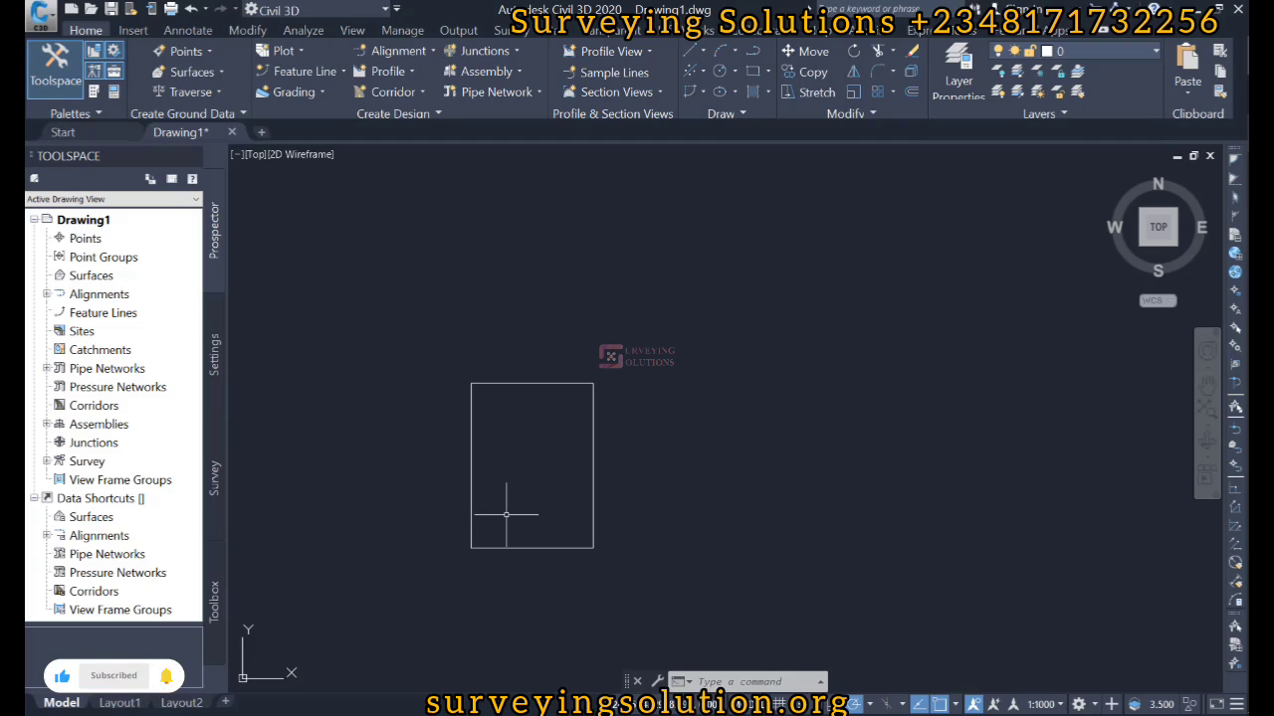
- Measure the halved rectangle's top edge as 1099.838 with DI and copy that value from the history
text(DI)
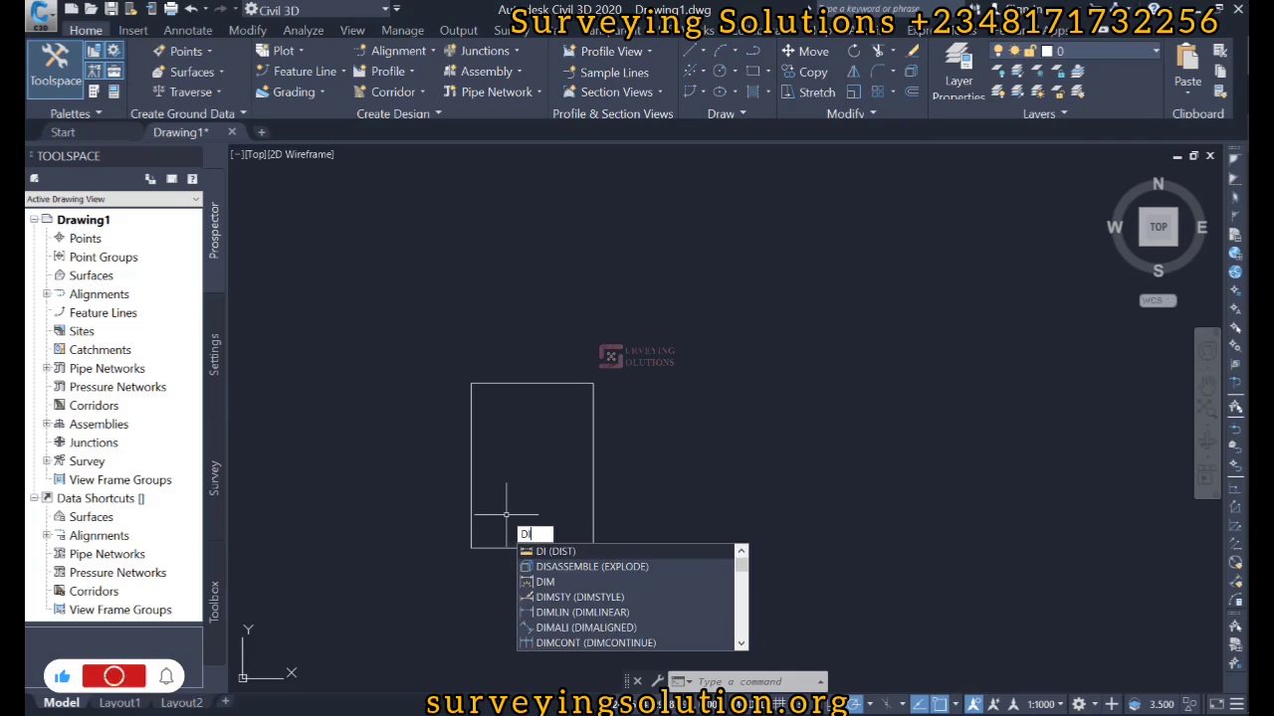
key(Return)
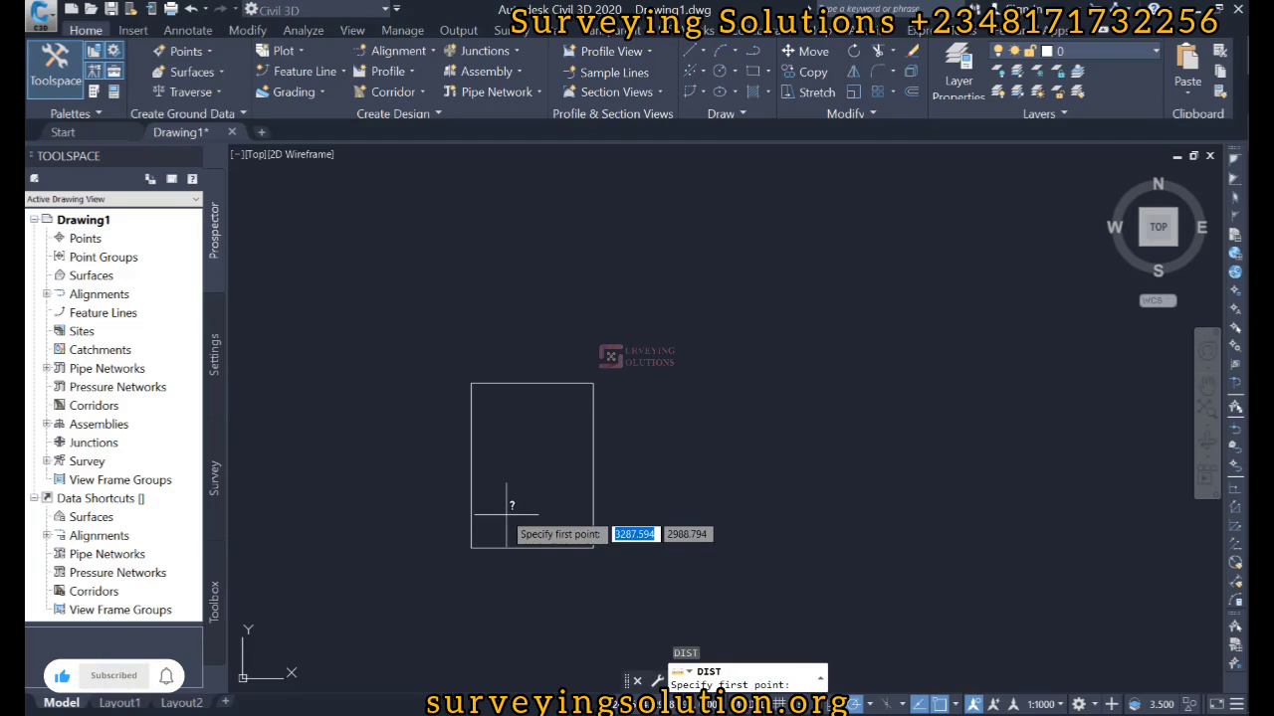
click(471, 384)
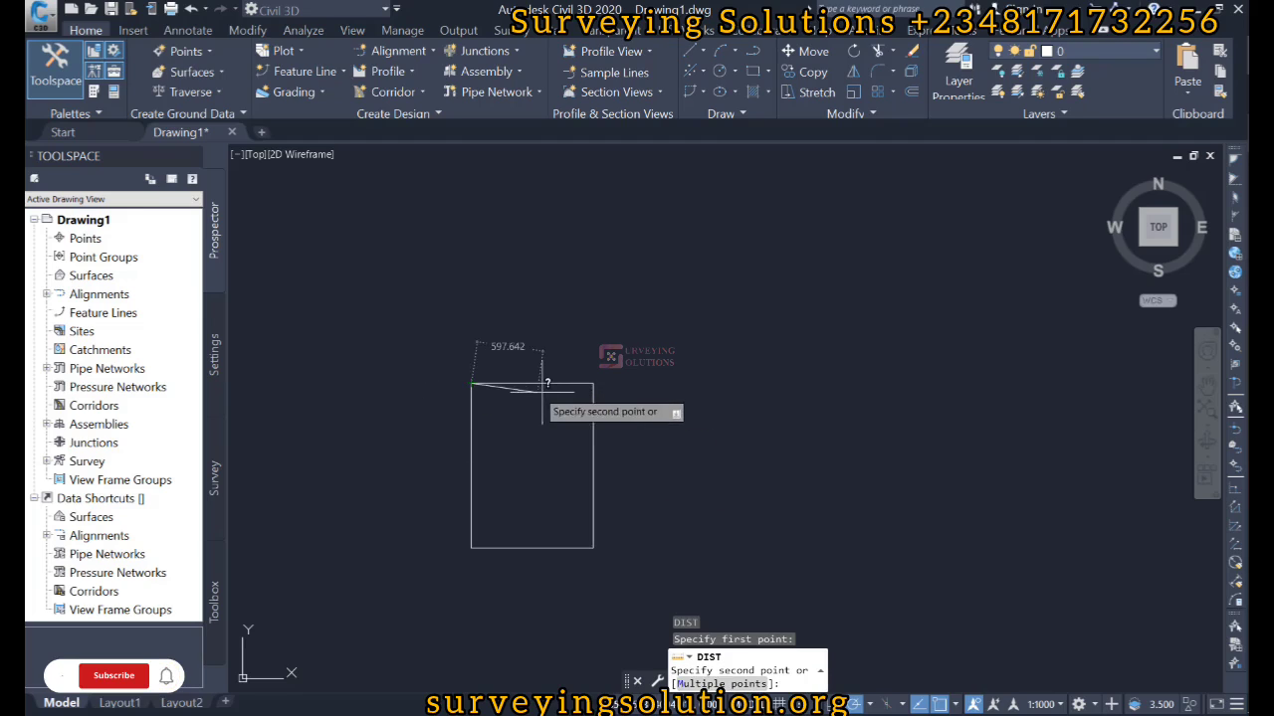
click(594, 384)
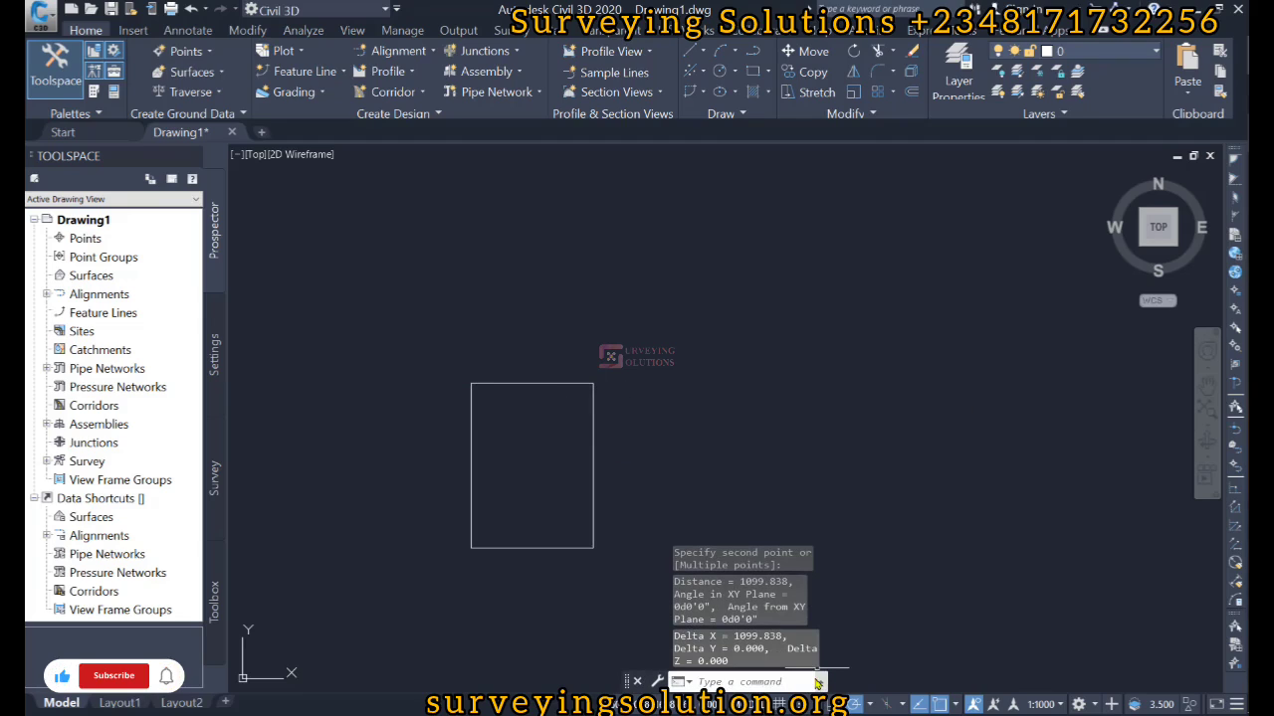
click(820, 684)
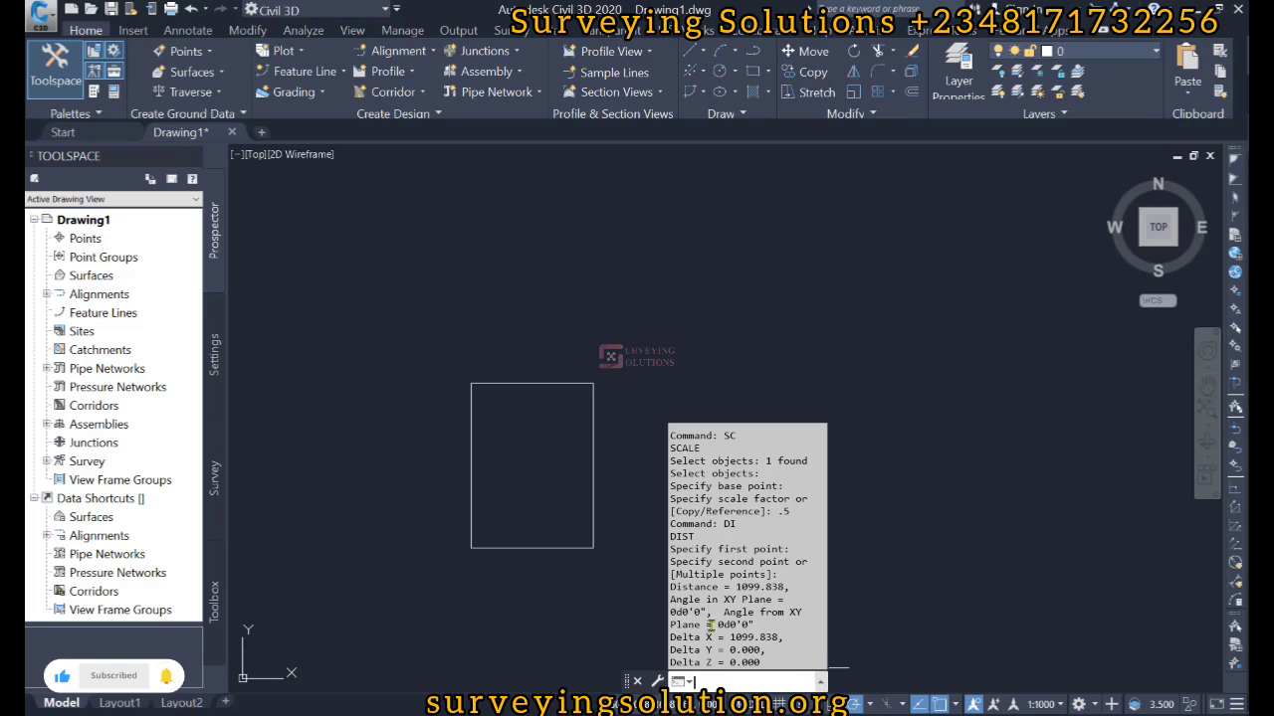
drag(736, 587, 783, 587)
right_click(781, 587)
click(822, 473)
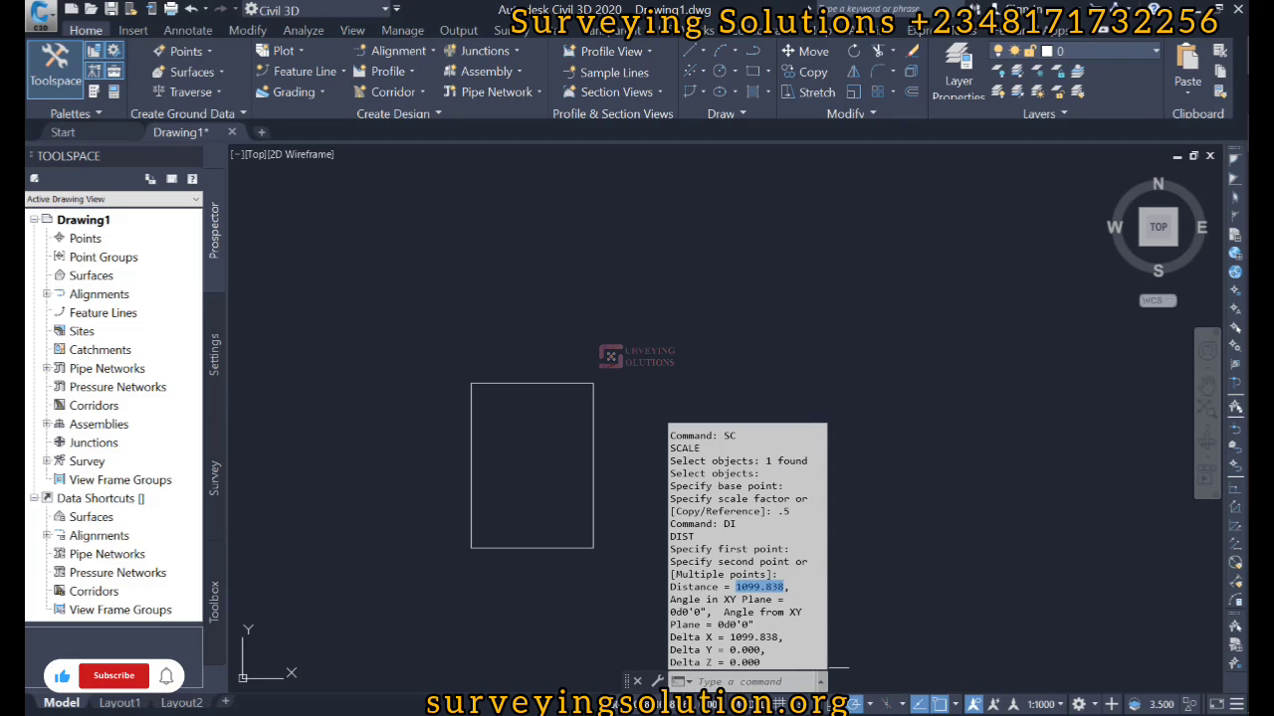
- Paste 1099.838 into Notepad on a new line beneath 2975.126
key(alt+Tab)
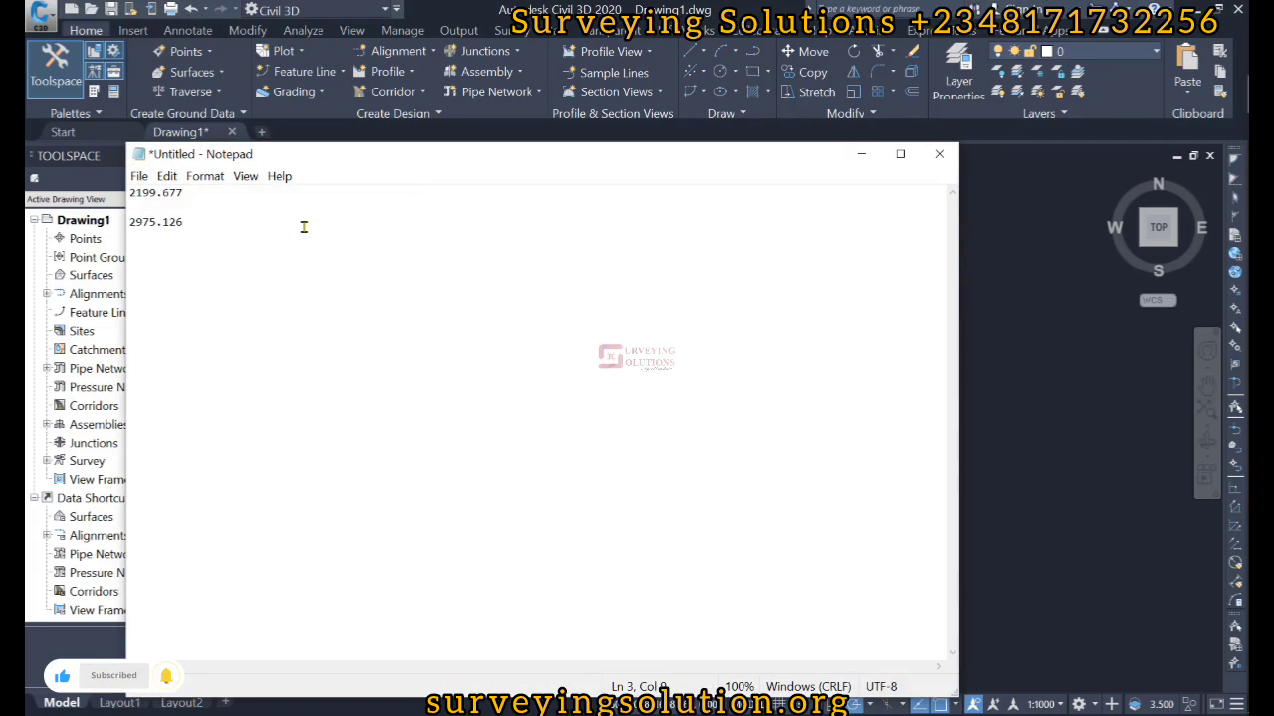
key(Return)
key(Return)
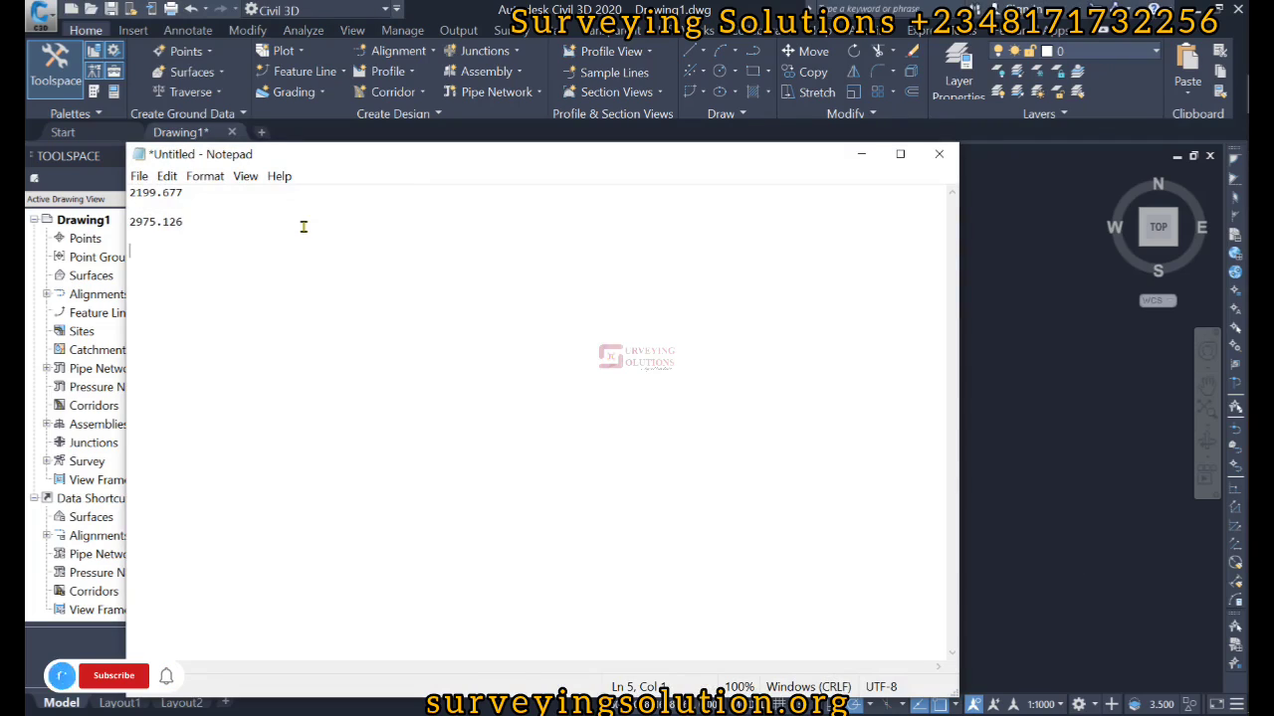
key(ctrl+v)
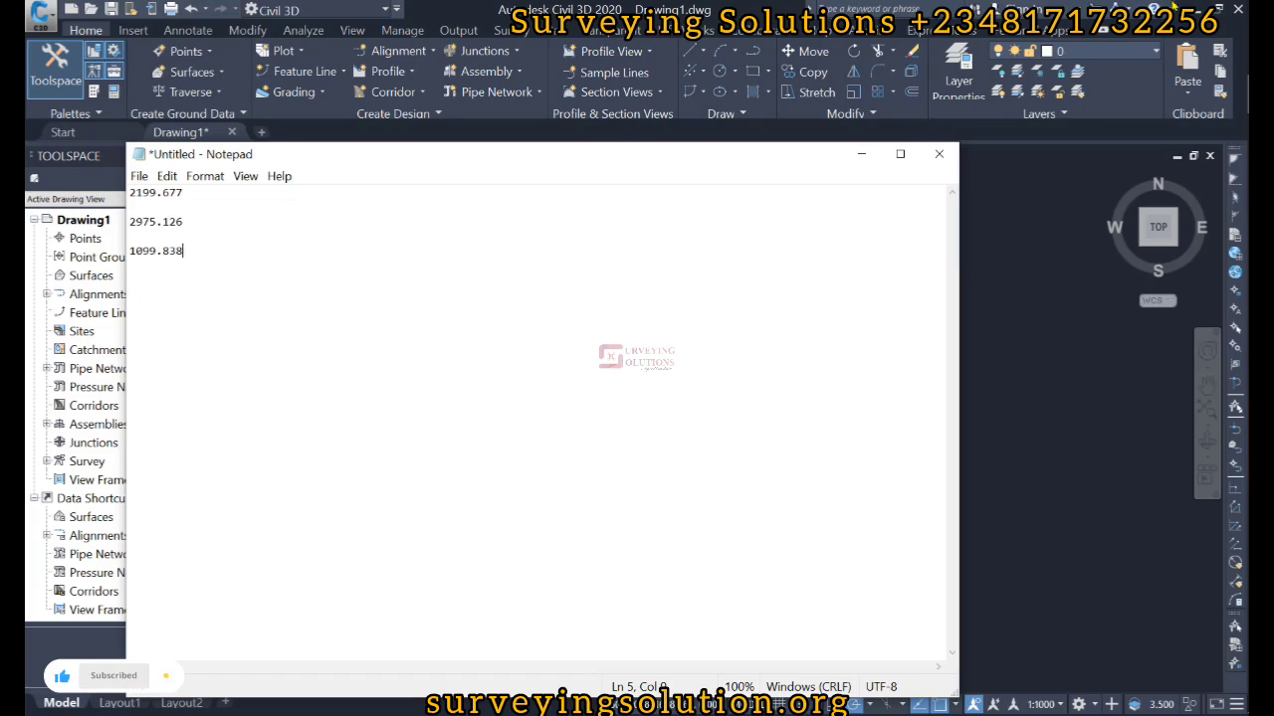
- Multiply 1,099.838 by 2 in an always-on-top Calculator to get 2,199.676, then minimize Notepad
key(alt+Tab)
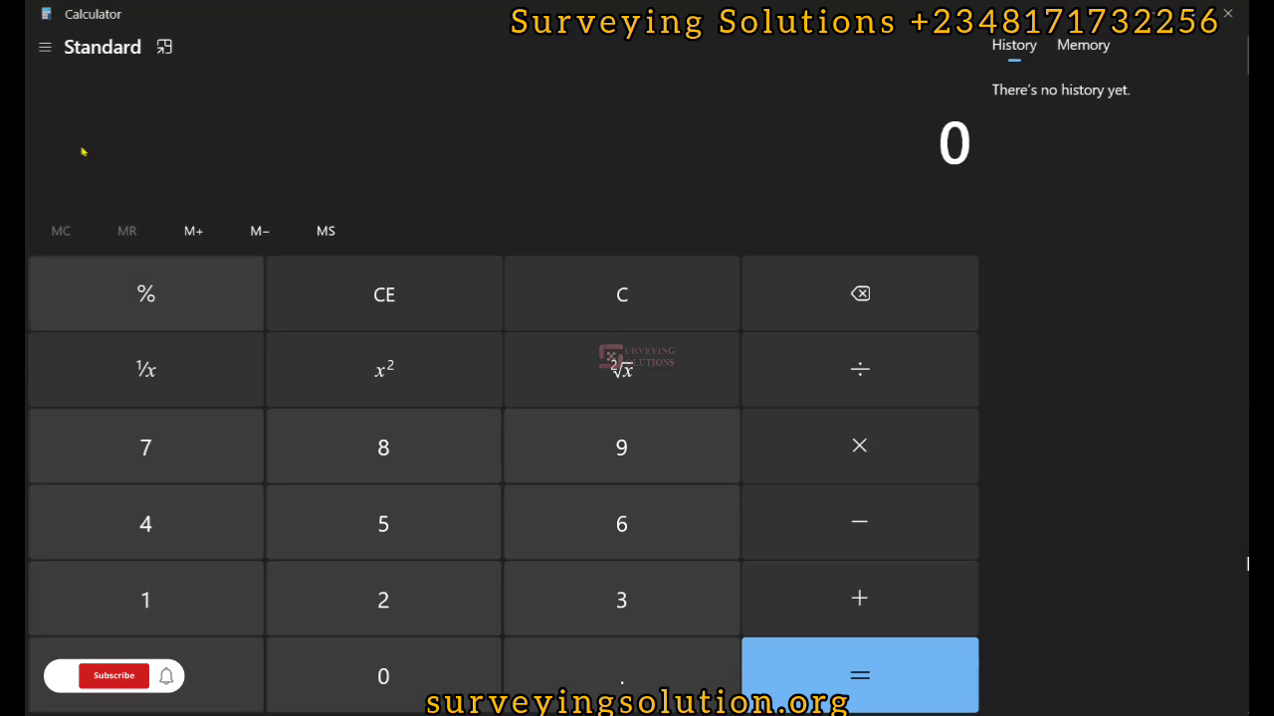
click(164, 47)
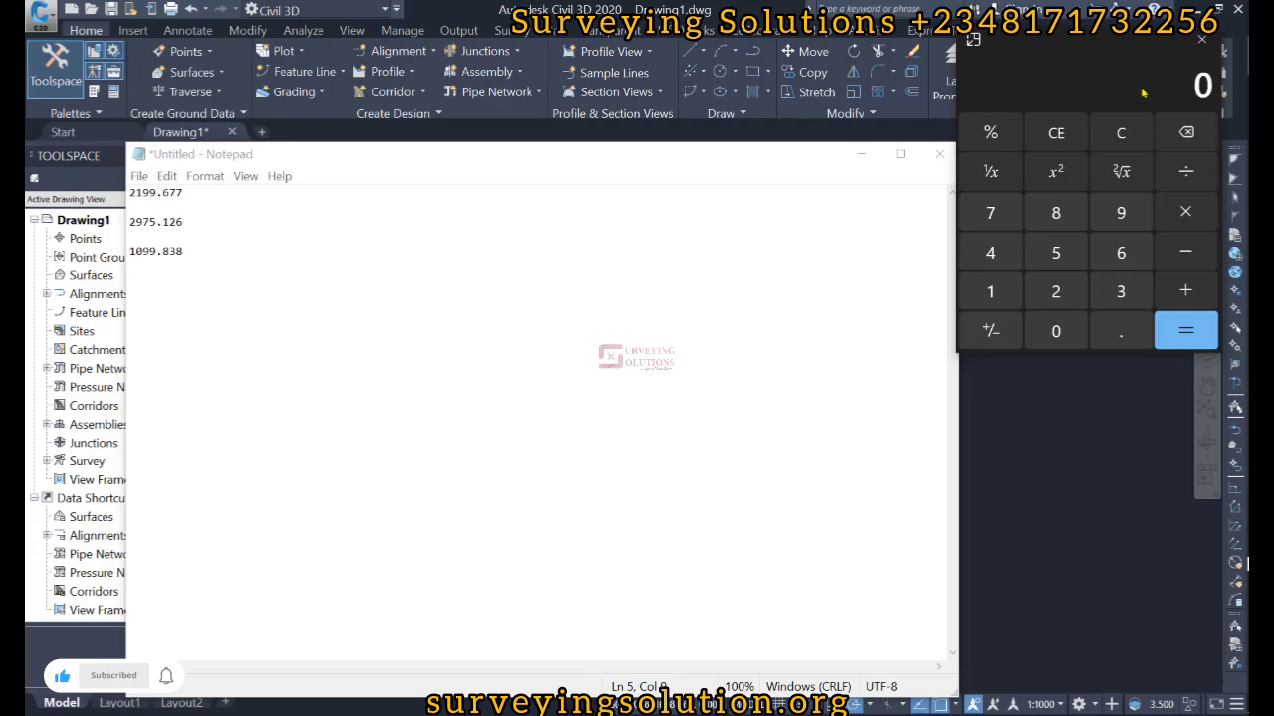
key(ctrl+v)
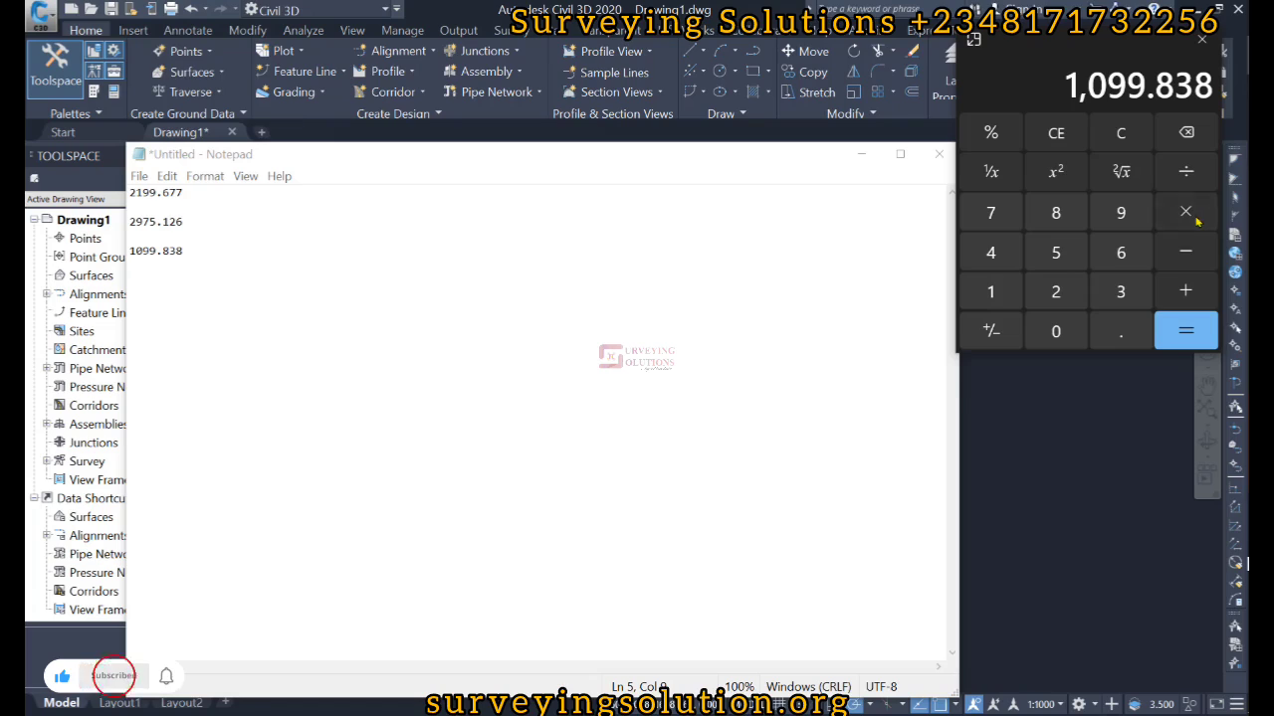
text(2)
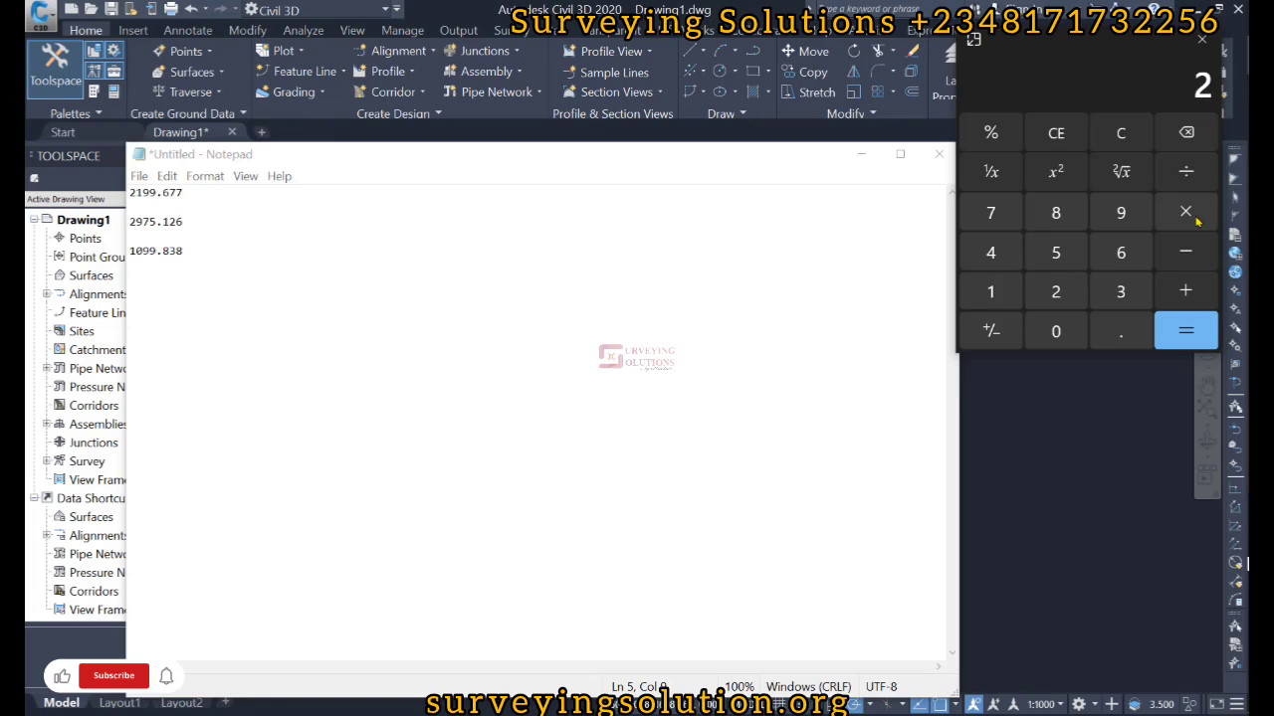
key(Return)
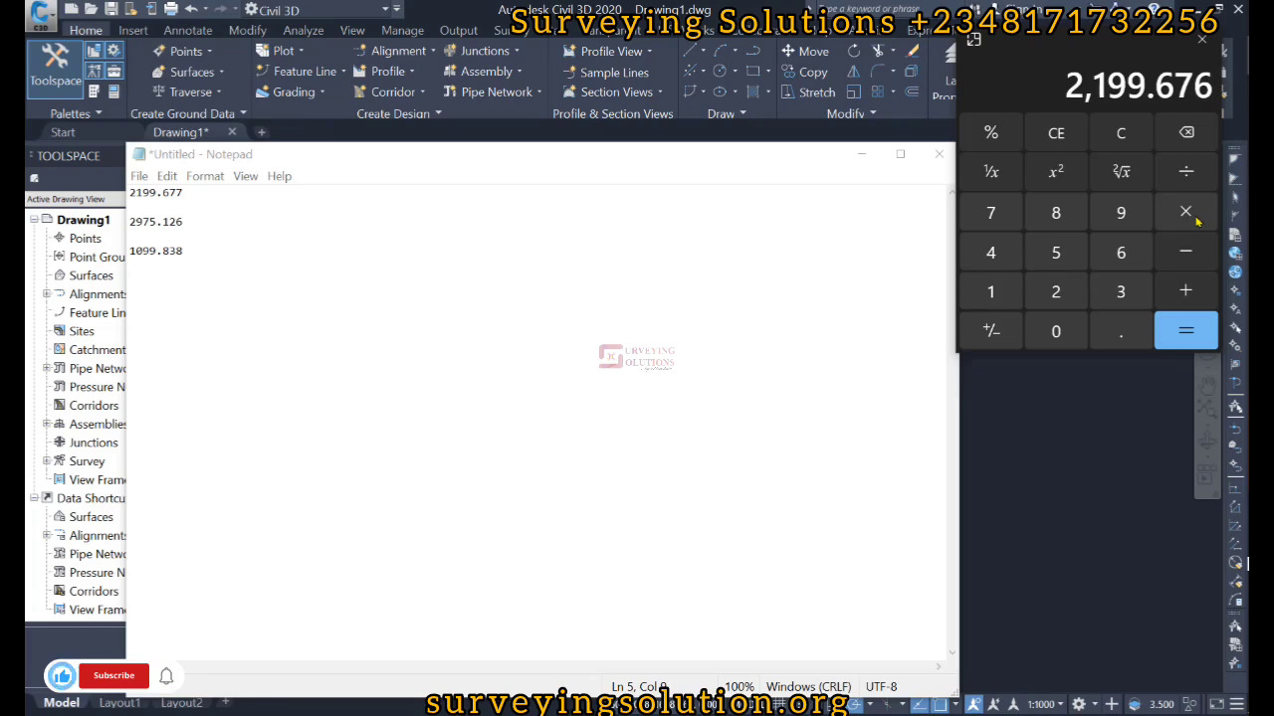
click(862, 155)
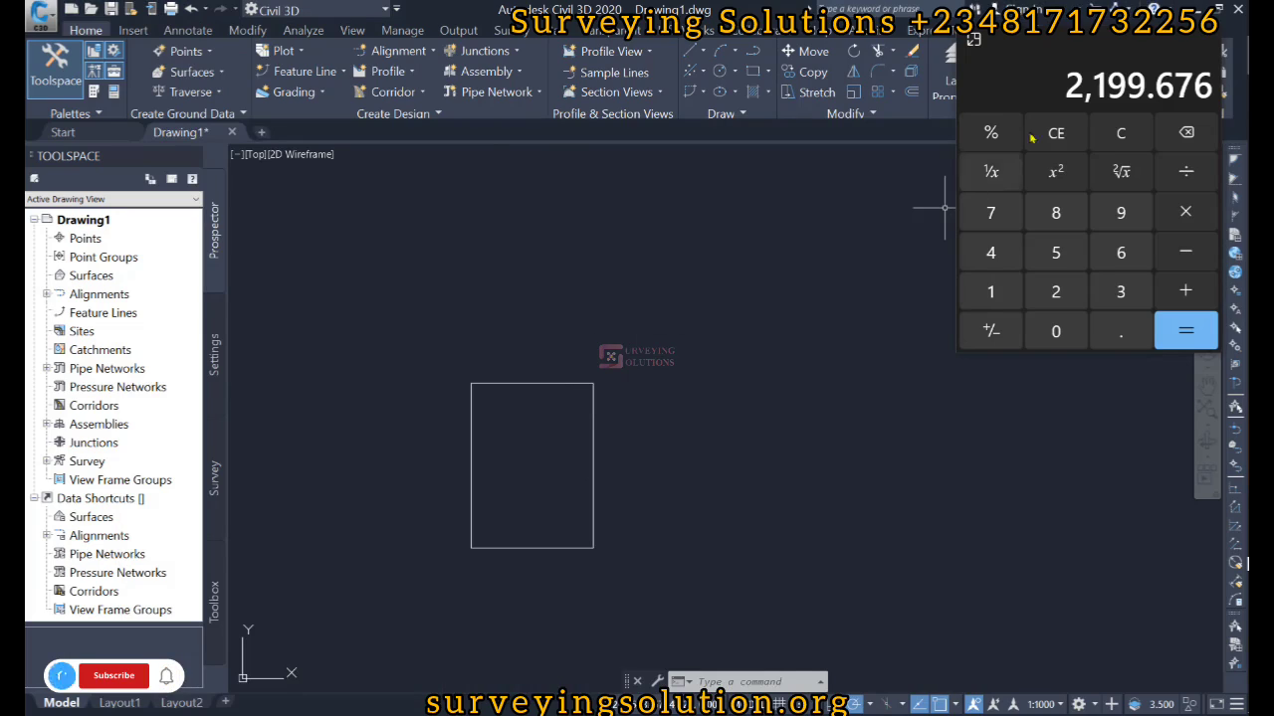
- Close Calculator, undo the 0.5 scaling to restore the full-size rectangle, and start DIST
click(1202, 40)
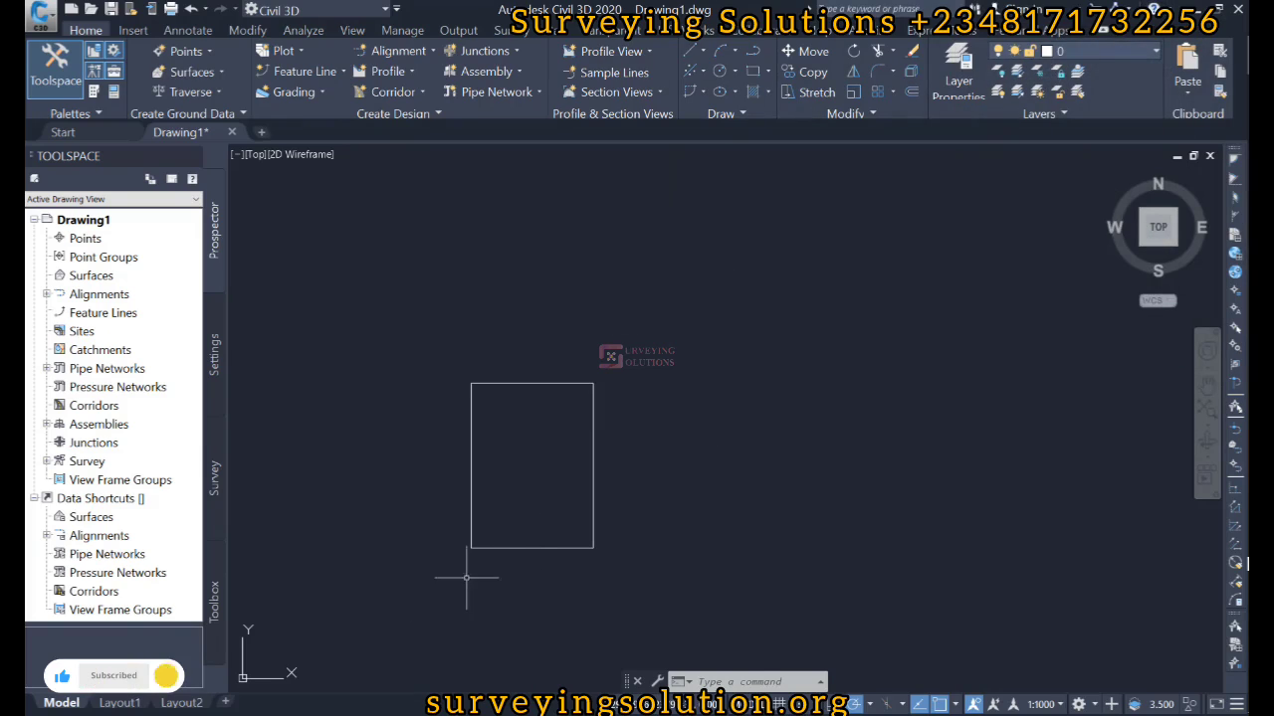
click(192, 8)
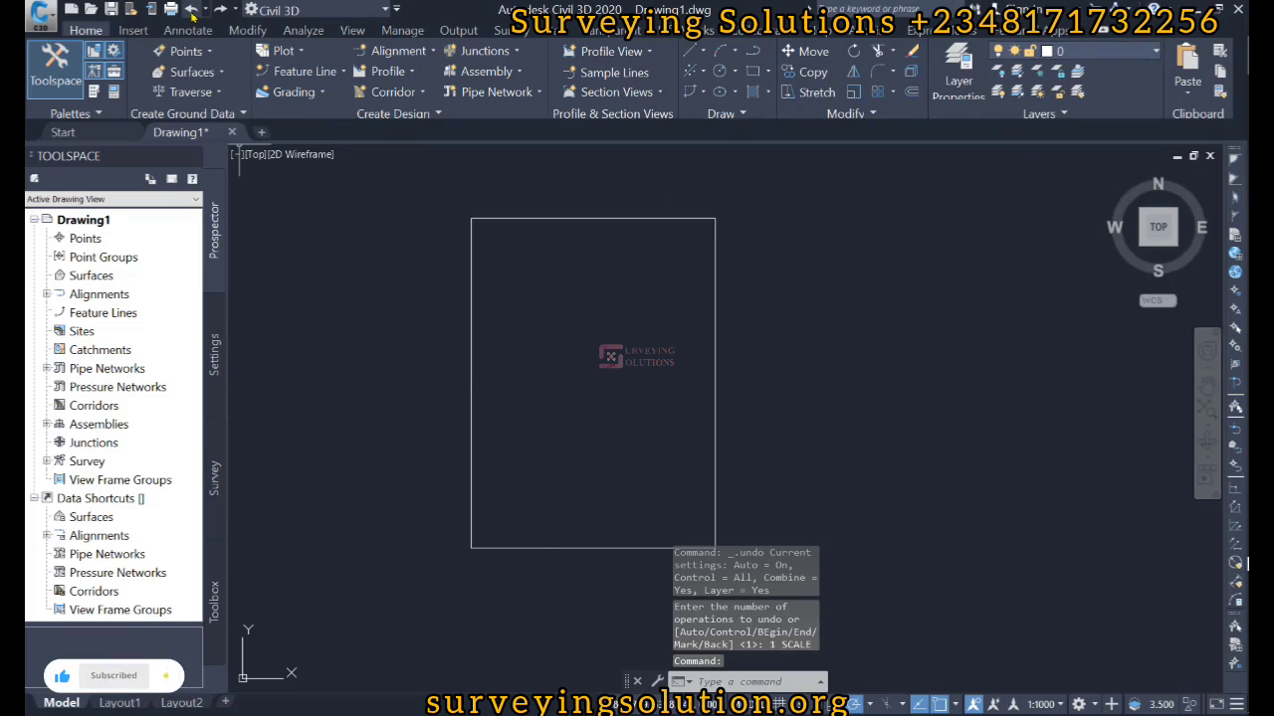
middle_click(785, 347)
middle_click(785, 347)
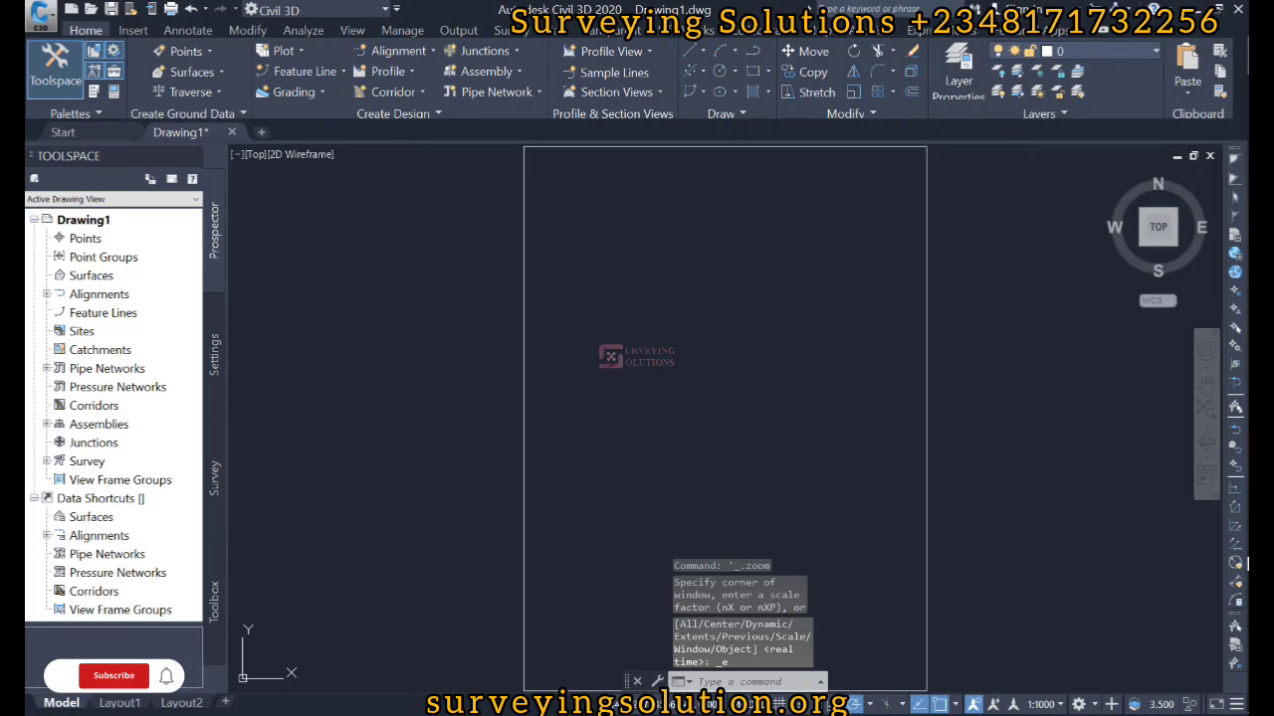
scroll(576, 319, down, 2)
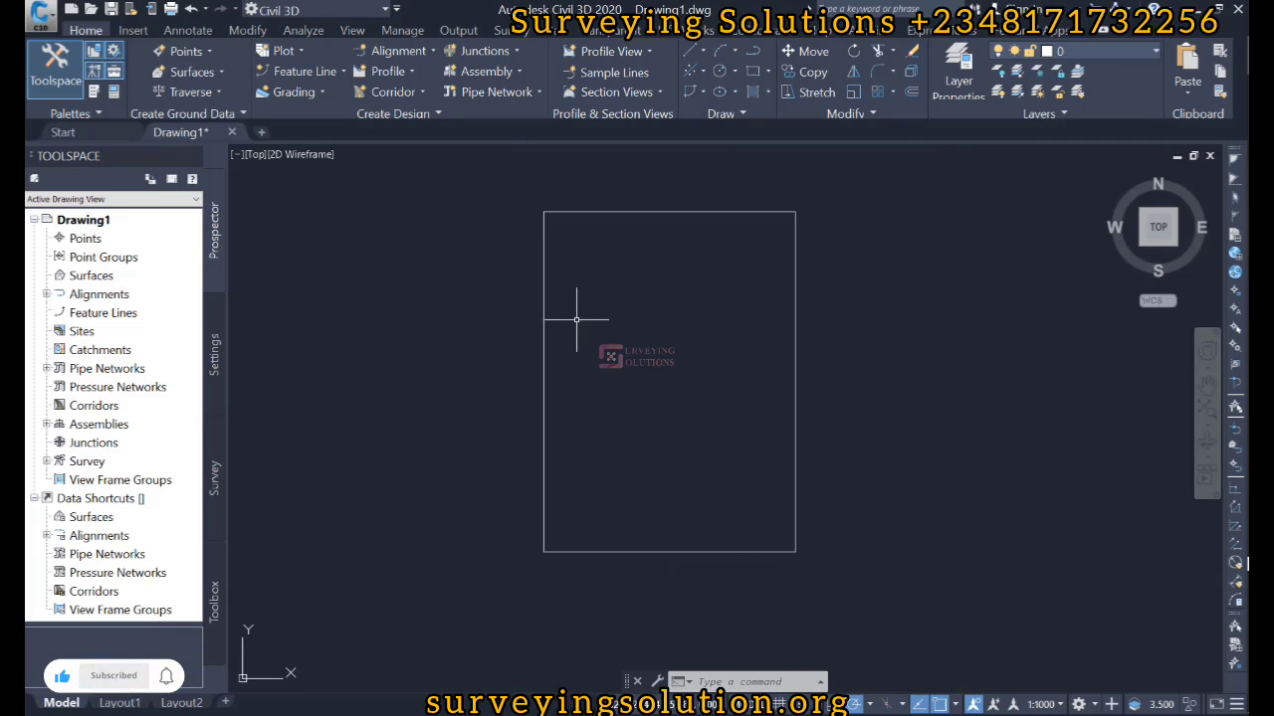
text(dist)
key(Return)
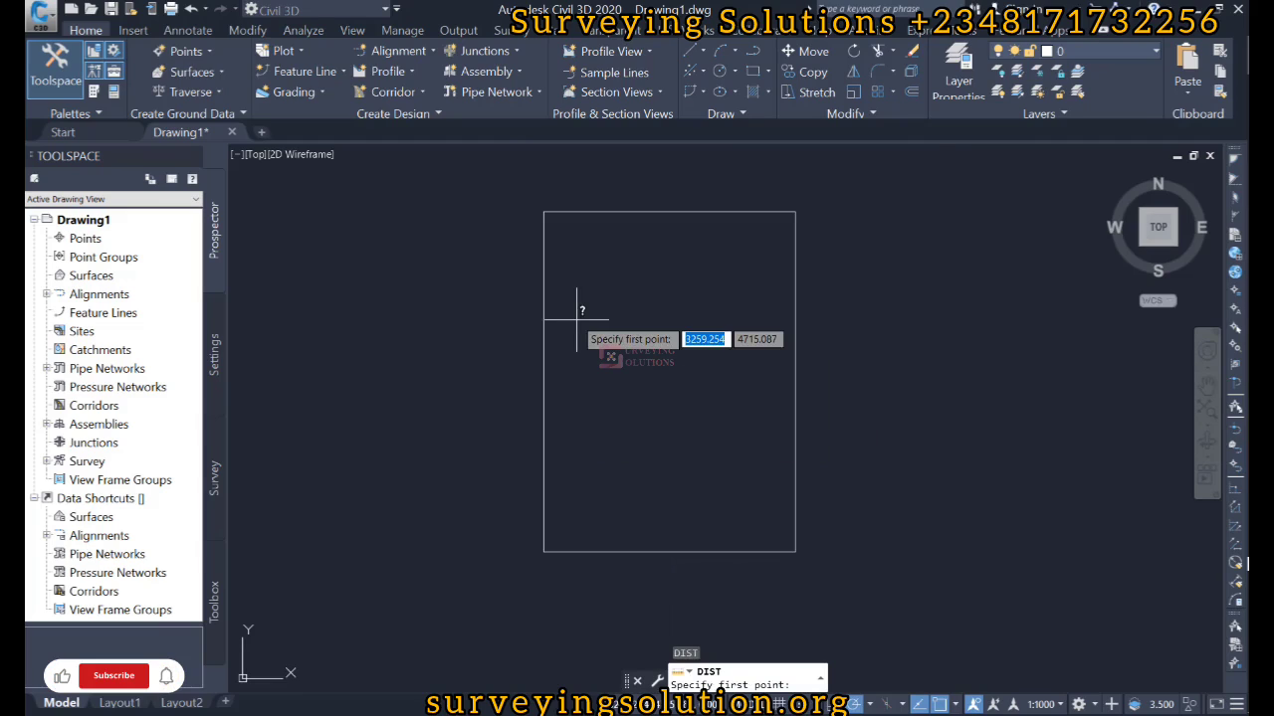
click(545, 211)
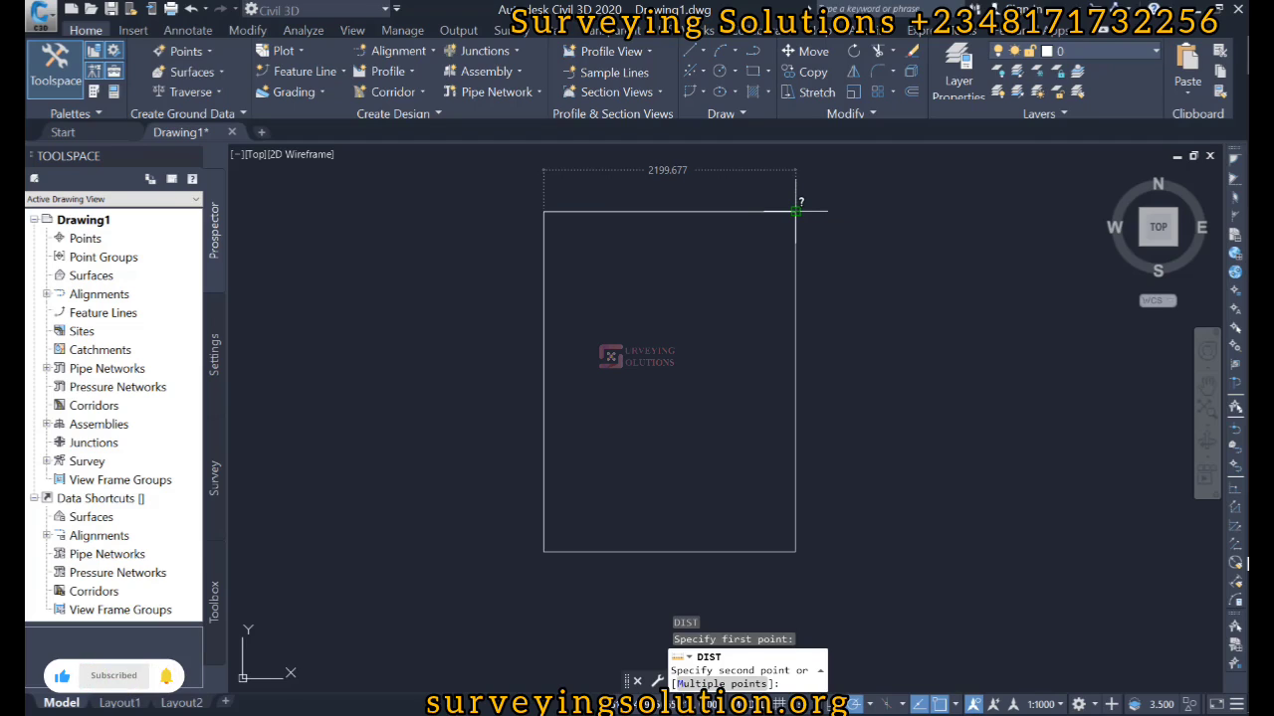
key(Escape)
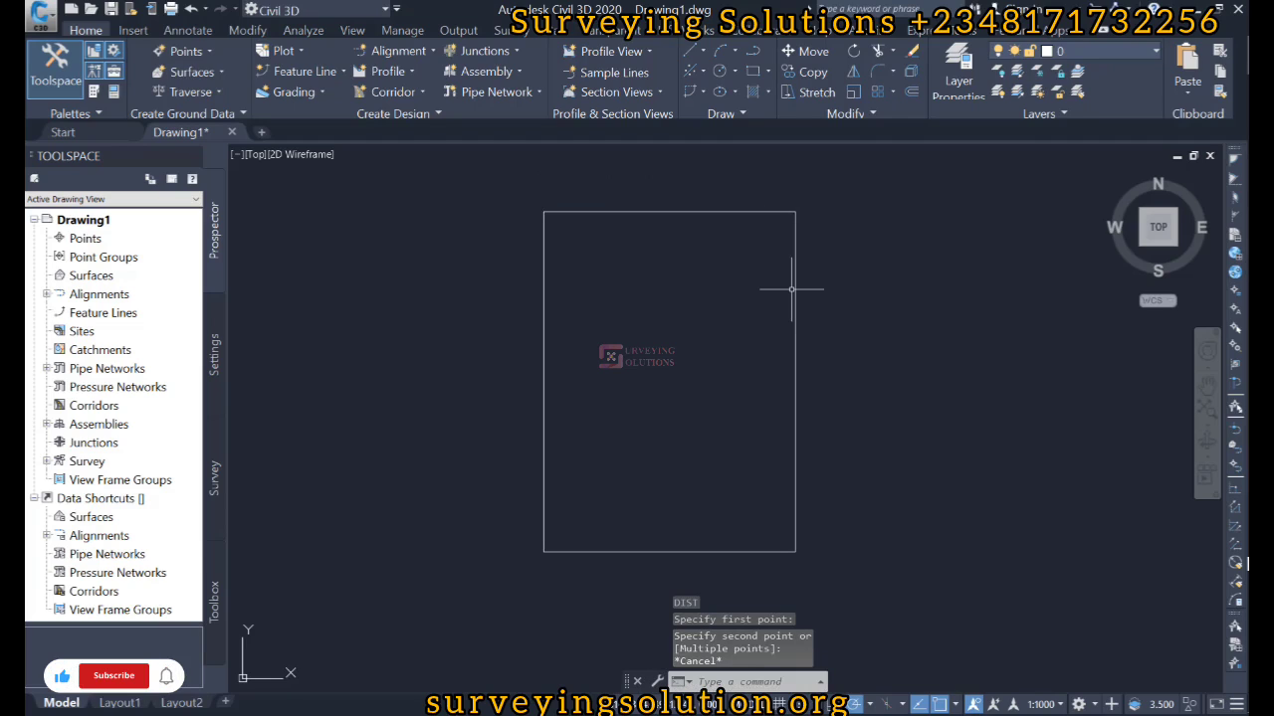
- Scale the rectangle from its bottom-left corner by reference, turning the 2199.677 top edge into 1000
text(SC)
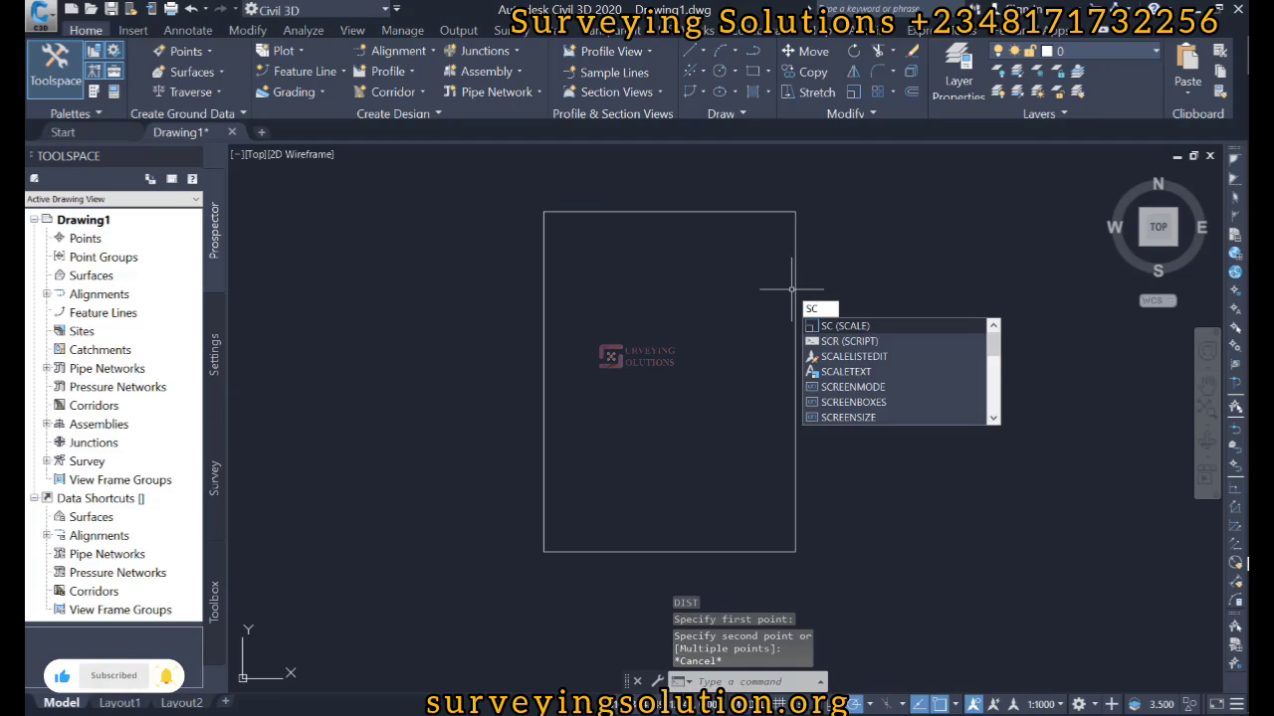
key(Return)
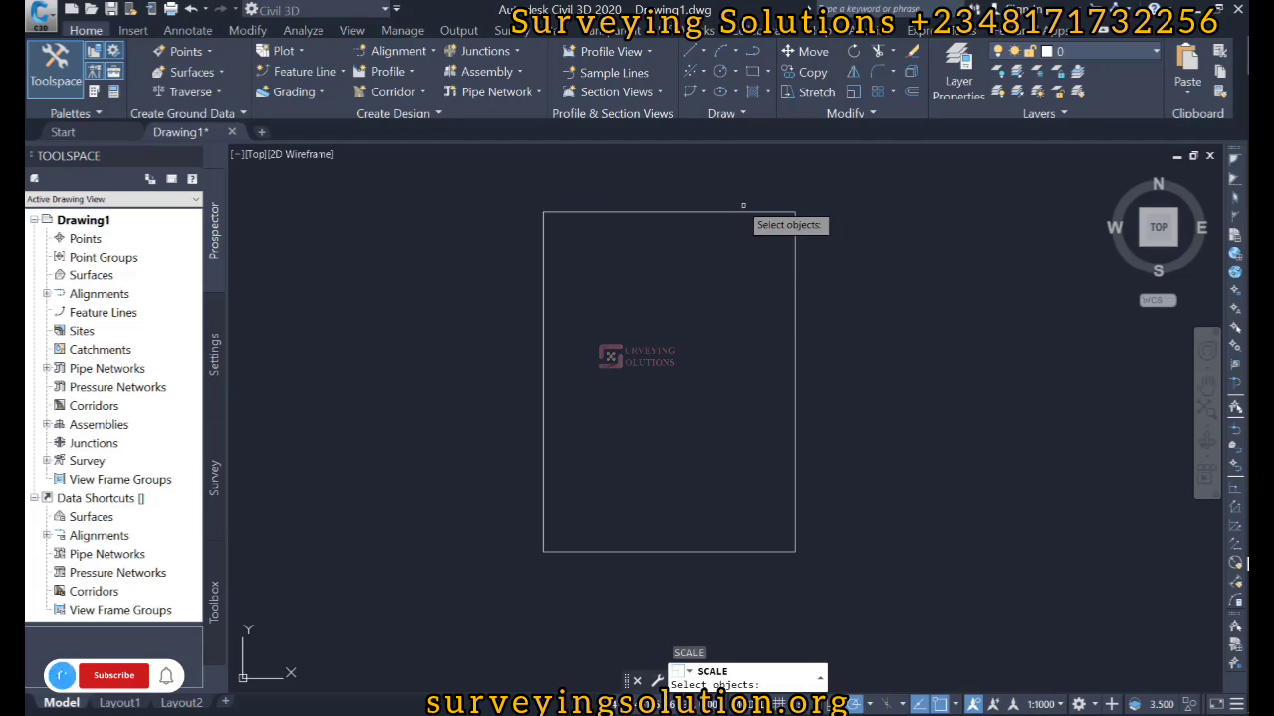
click(739, 211)
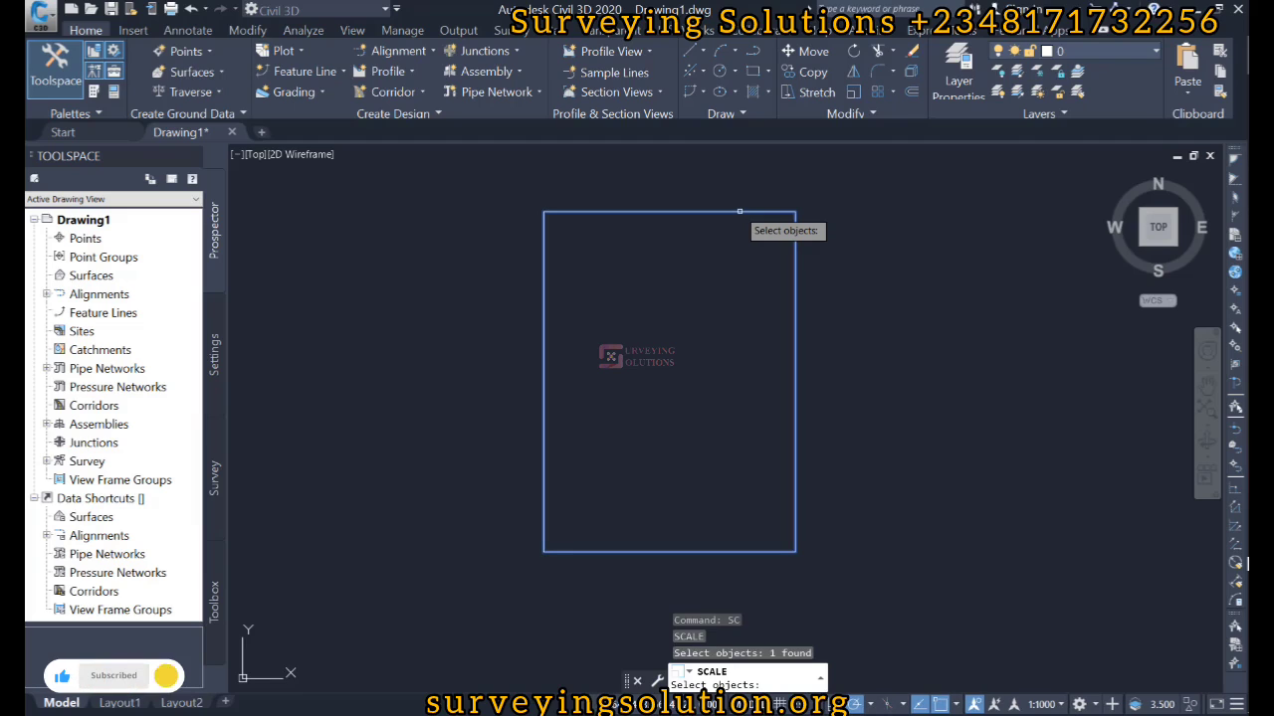
key(Return)
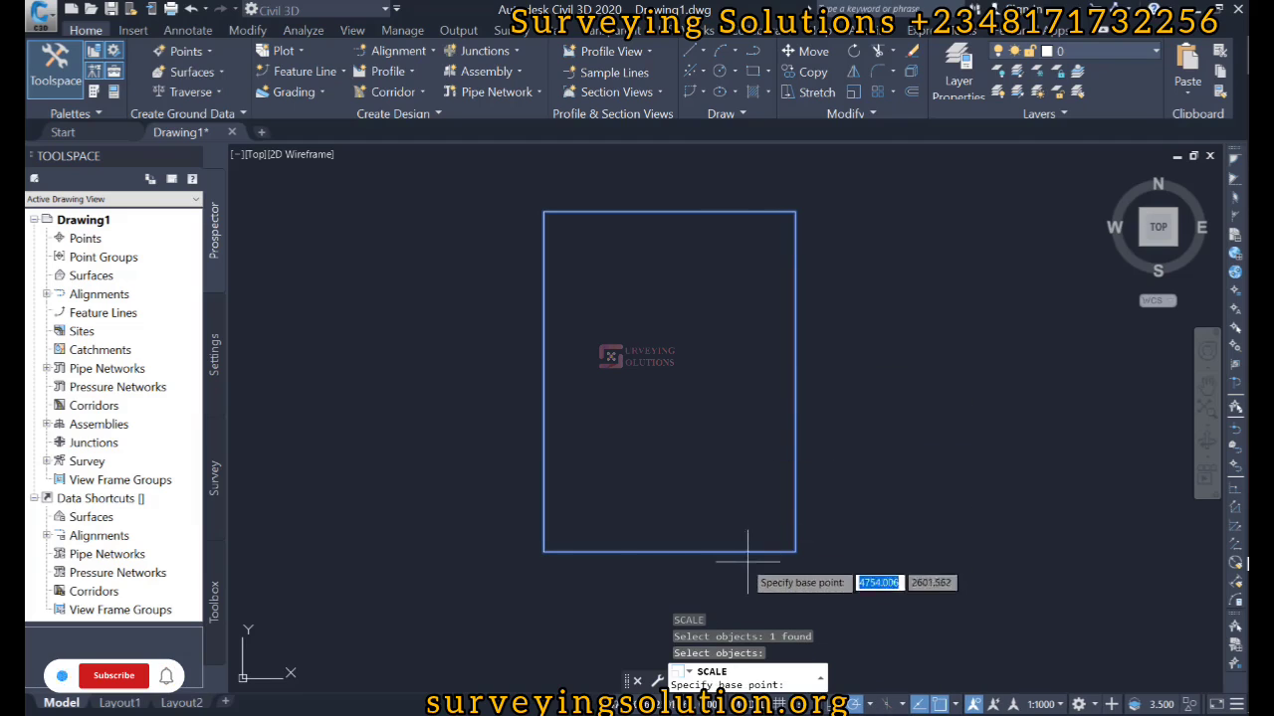
click(543, 551)
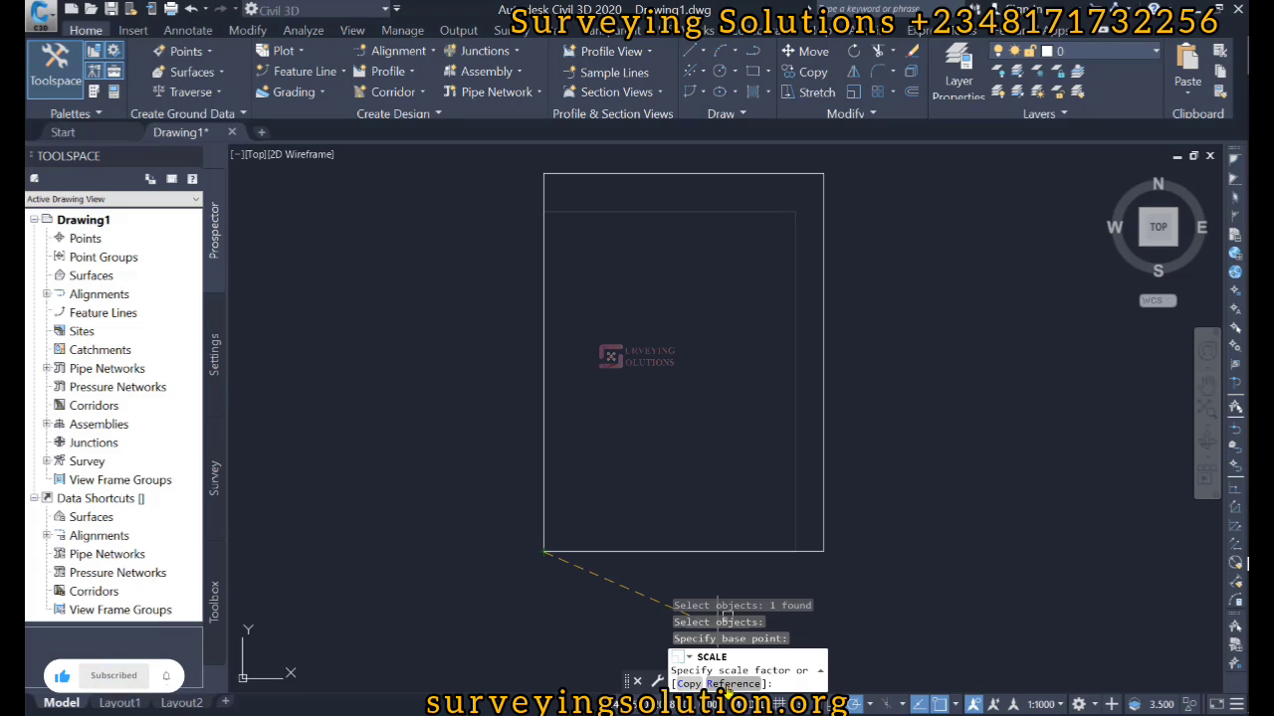
click(732, 684)
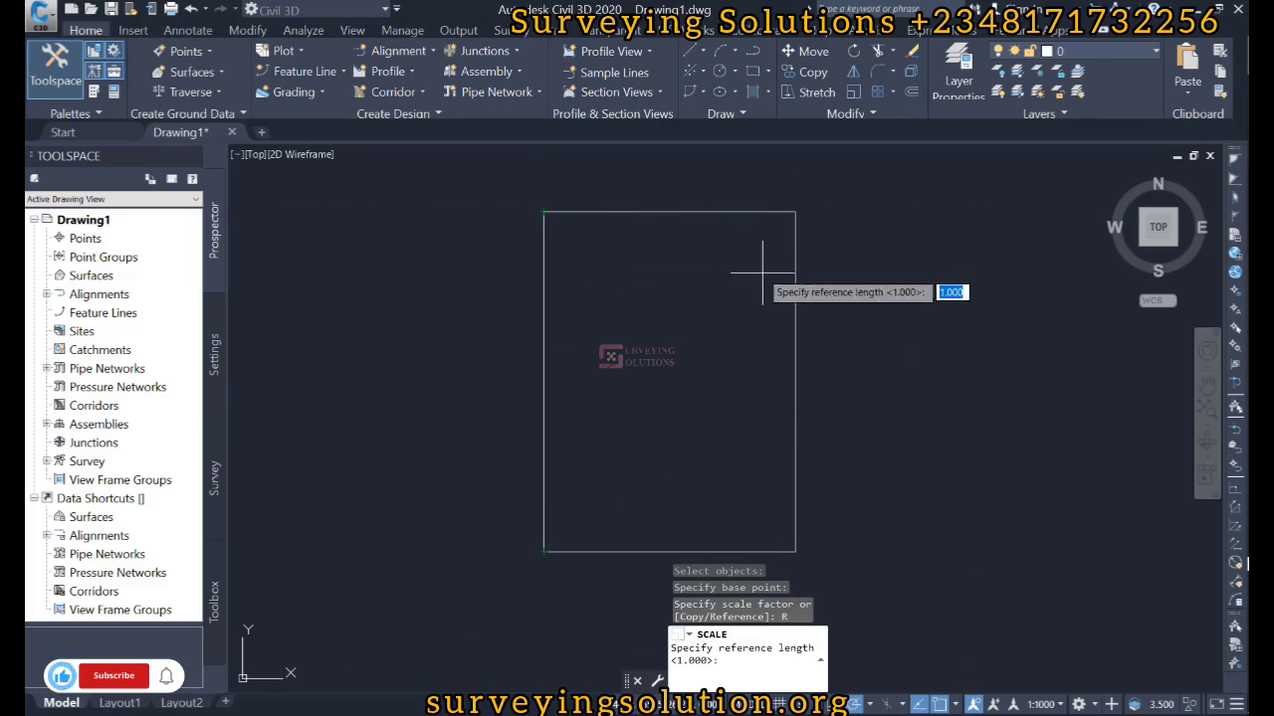
click(543, 211)
click(795, 211)
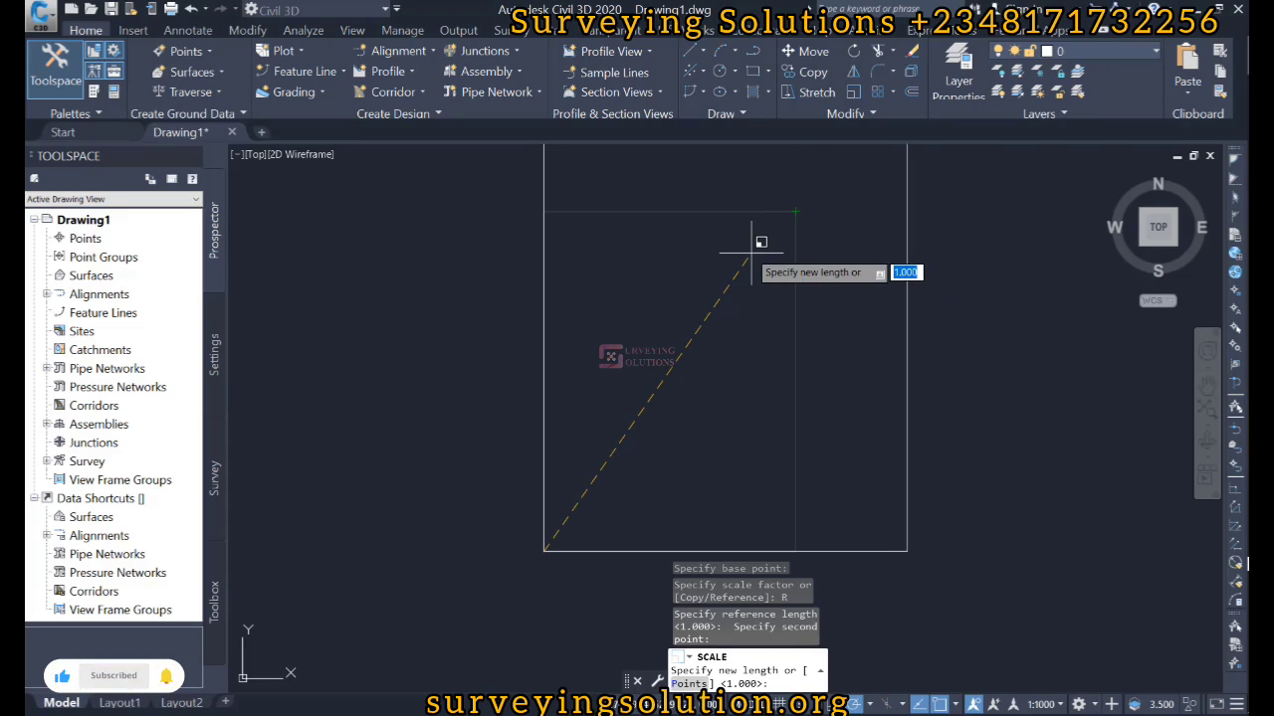
text(1000)
key(Return)
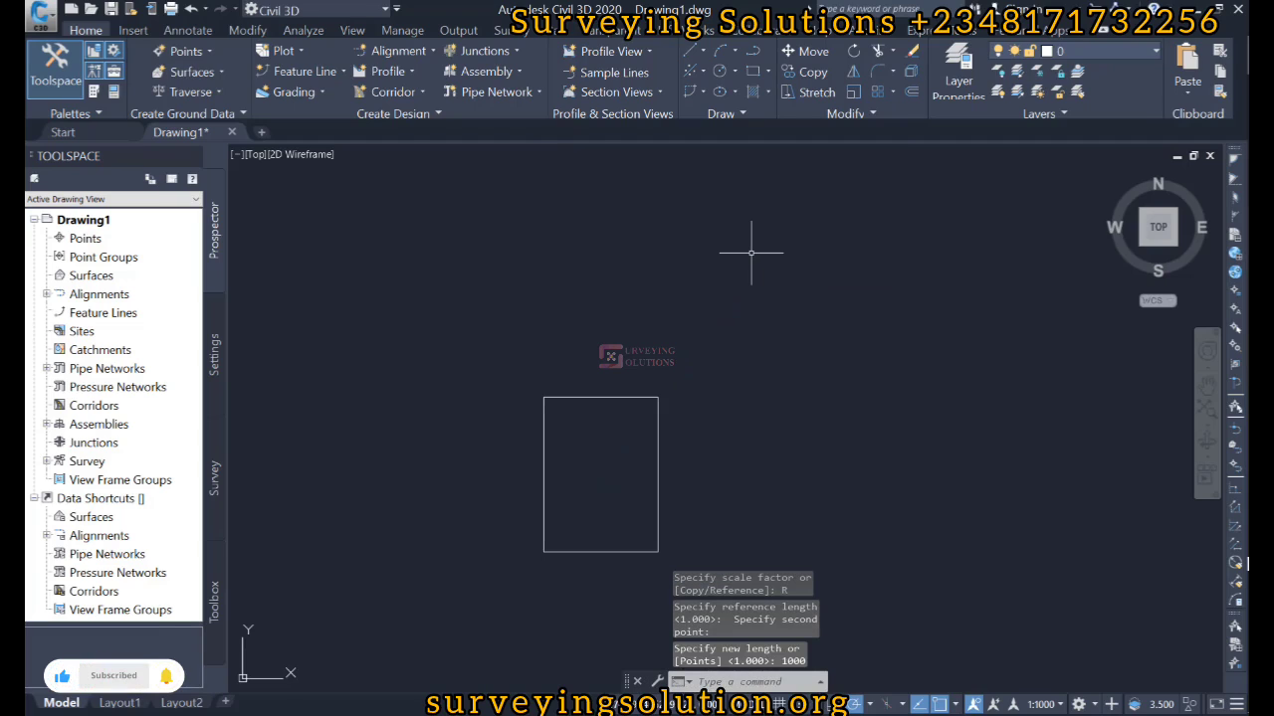
text(DI)
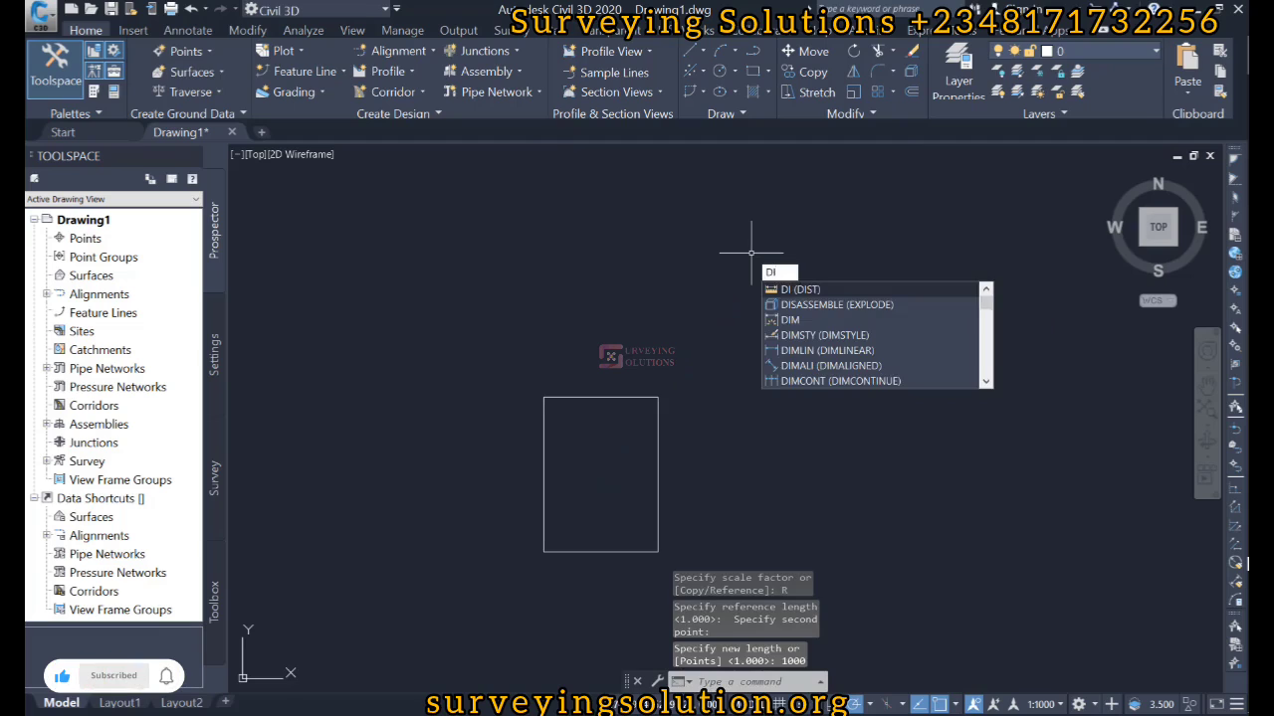
key(Return)
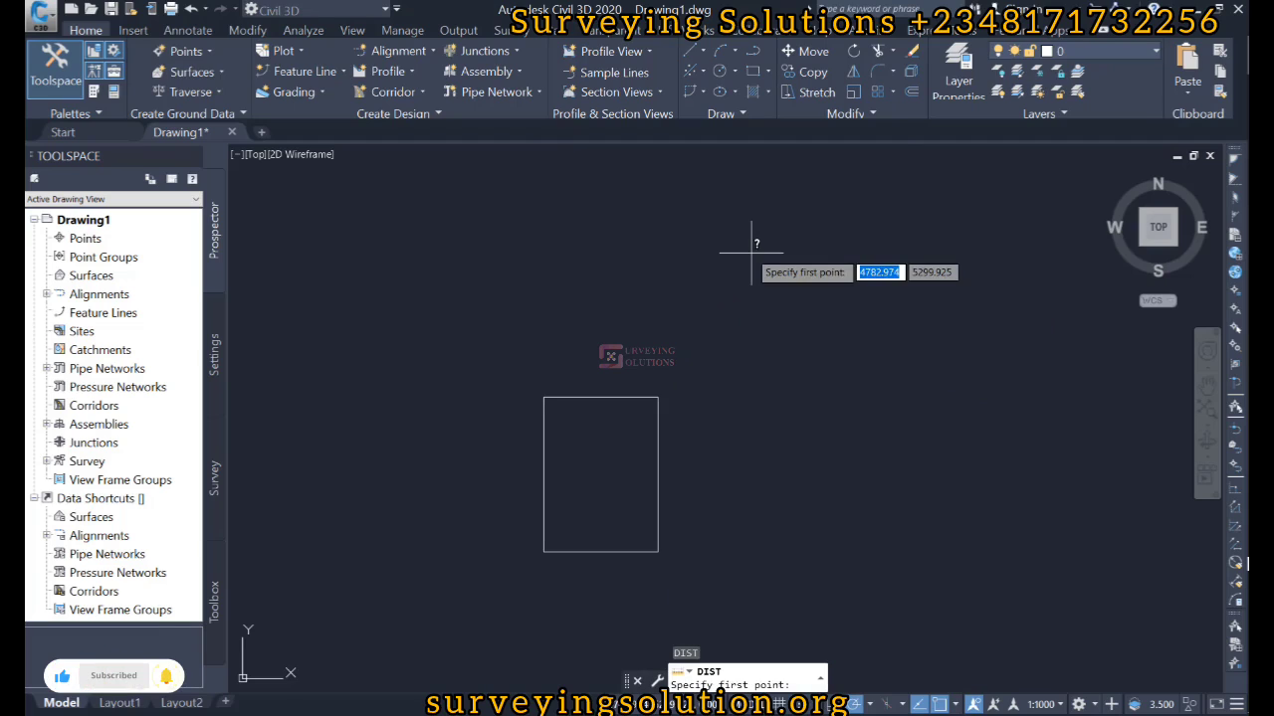
click(544, 398)
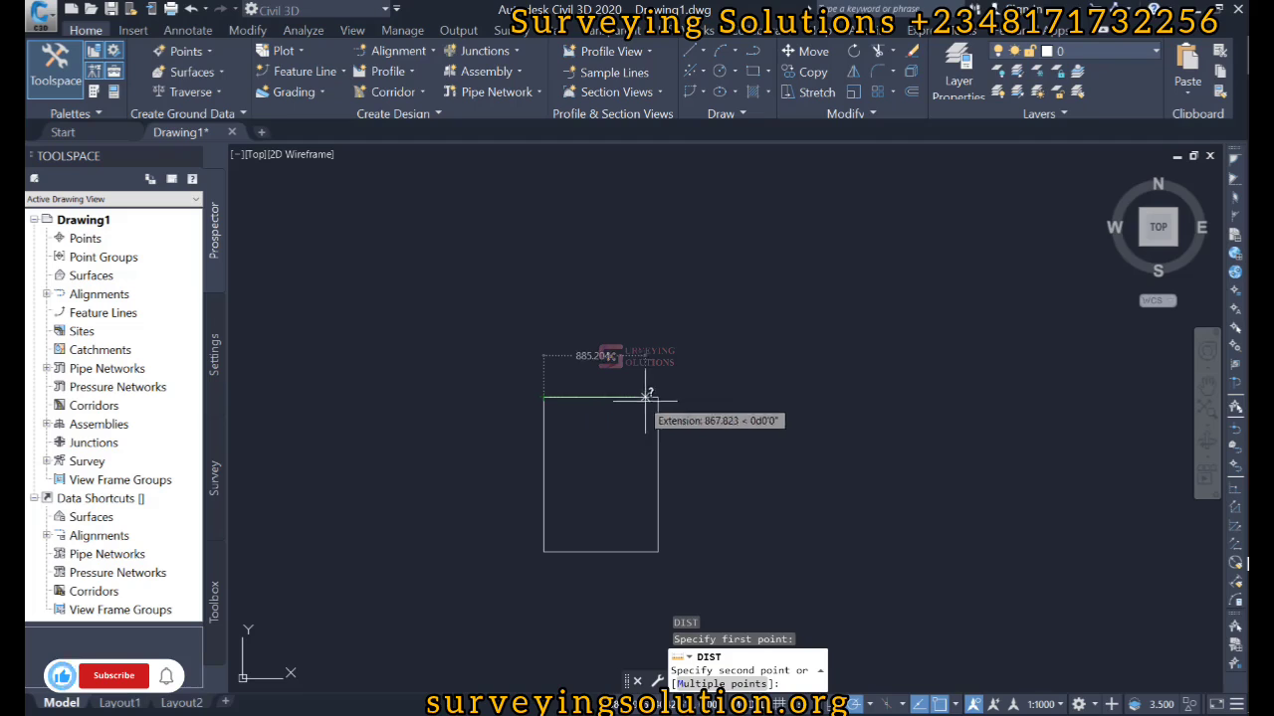
click(545, 551)
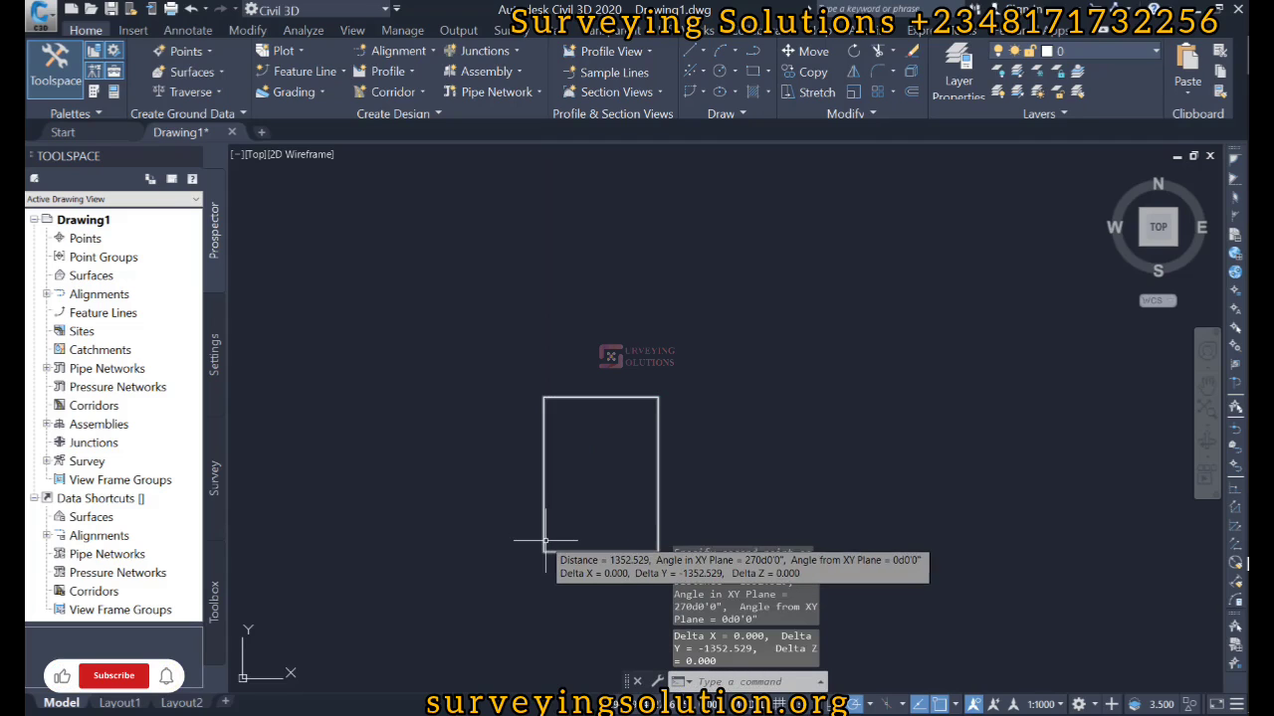
key(Return)
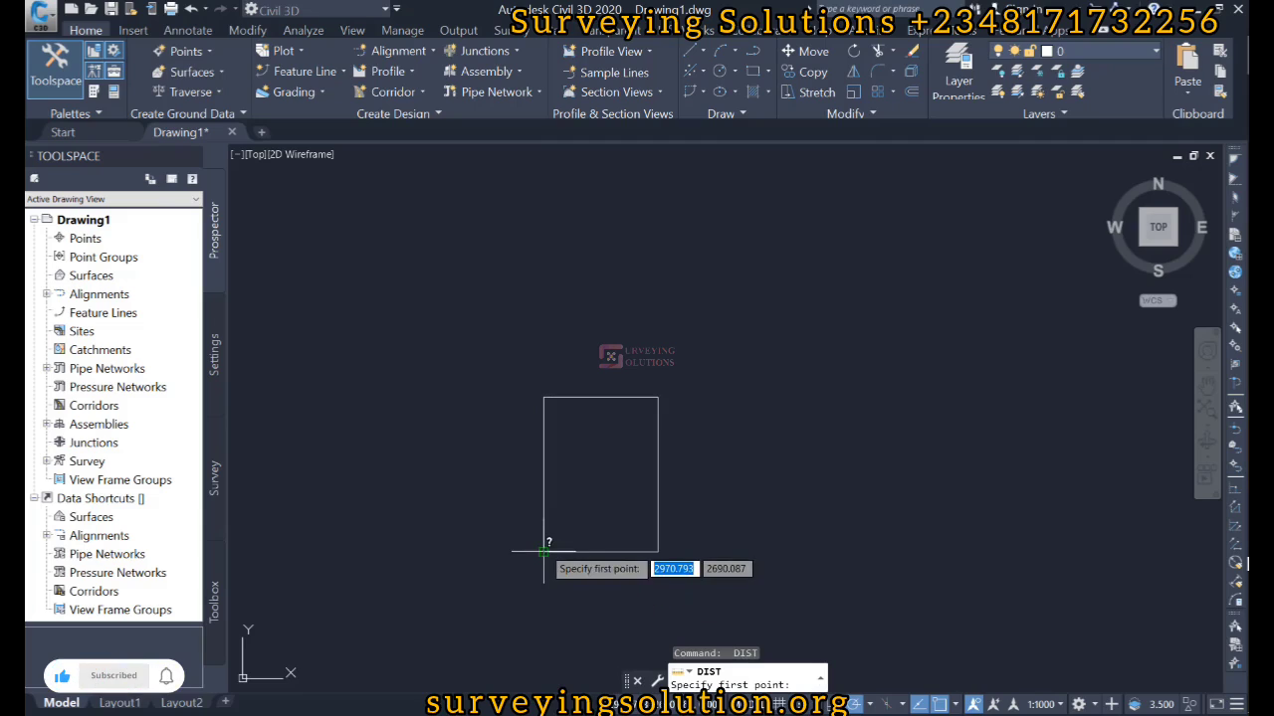
click(545, 550)
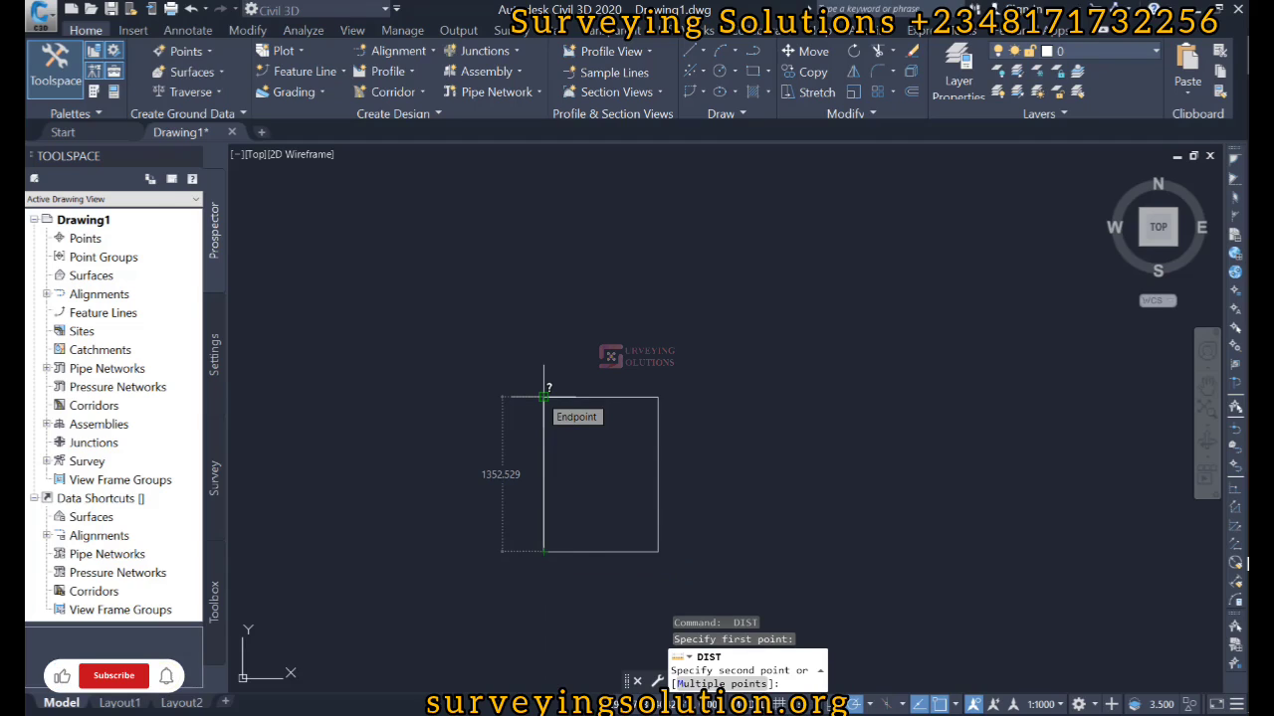
key(alt+Tab)
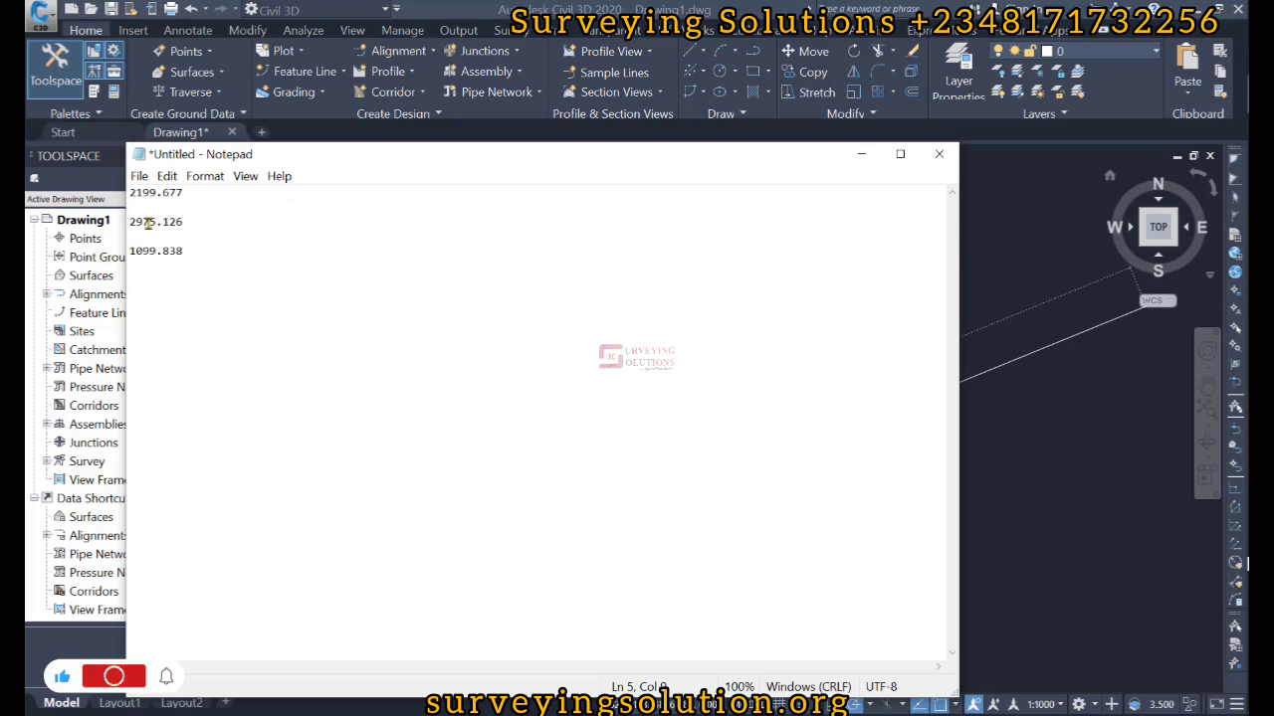
click(861, 154)
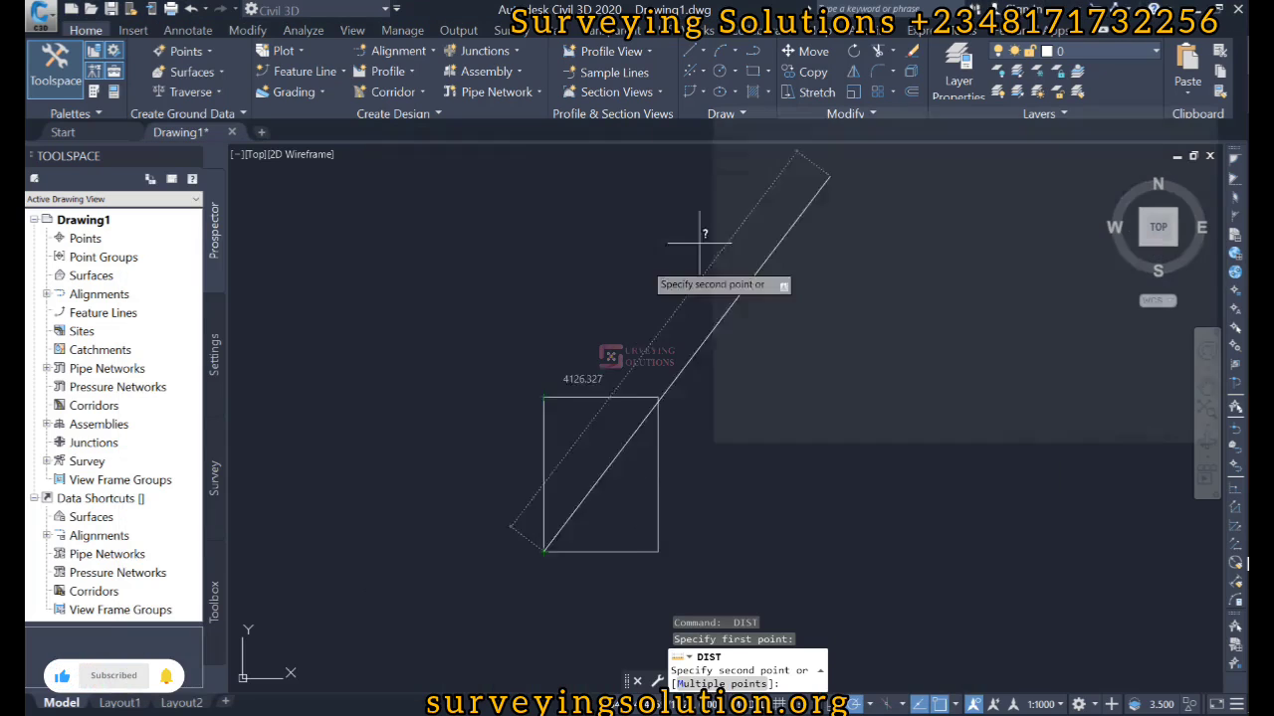
key(Escape)
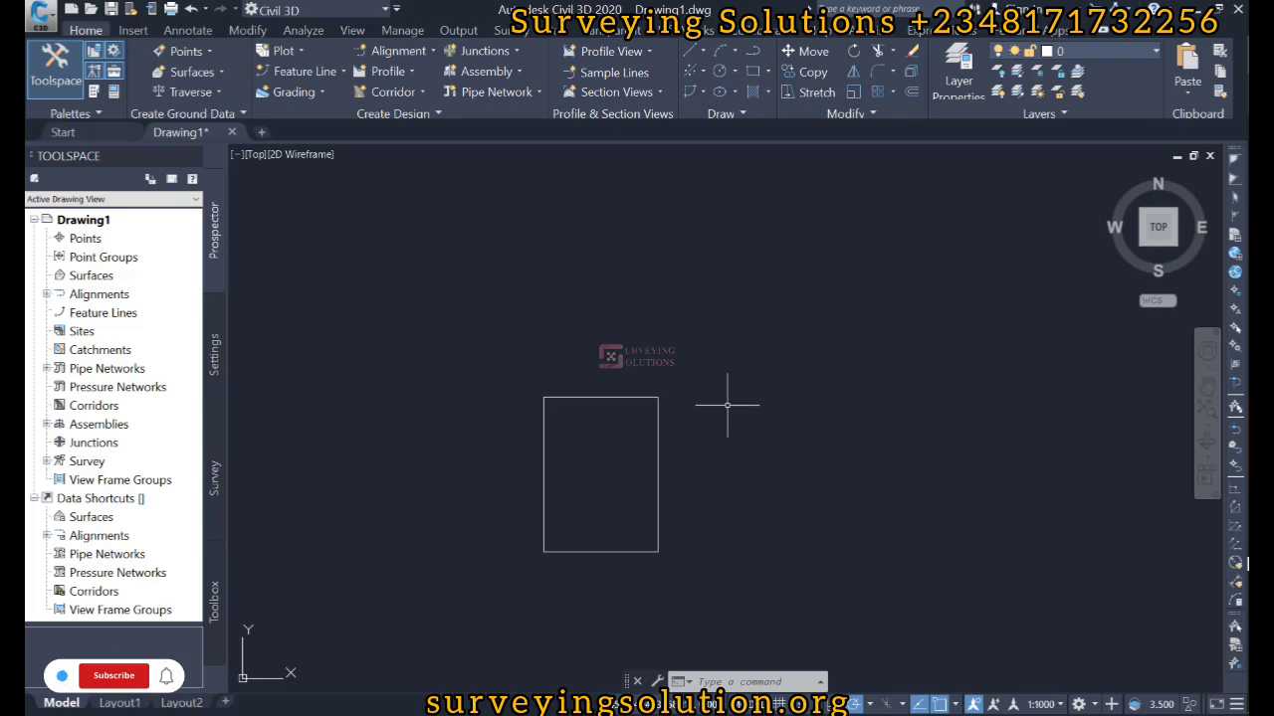
- Zoom to extents, then zoom out slightly to frame the 1000-wide rectangle
middle_click(726, 405)
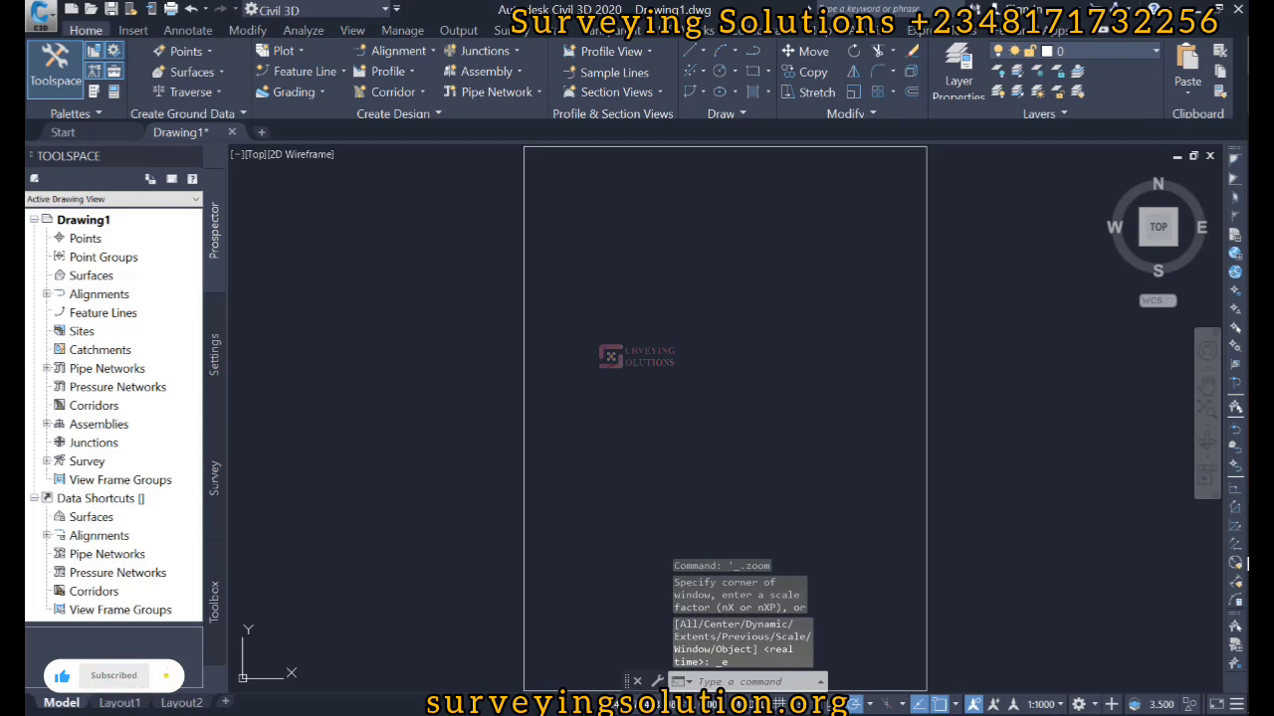
scroll(700, 297, down, 2)
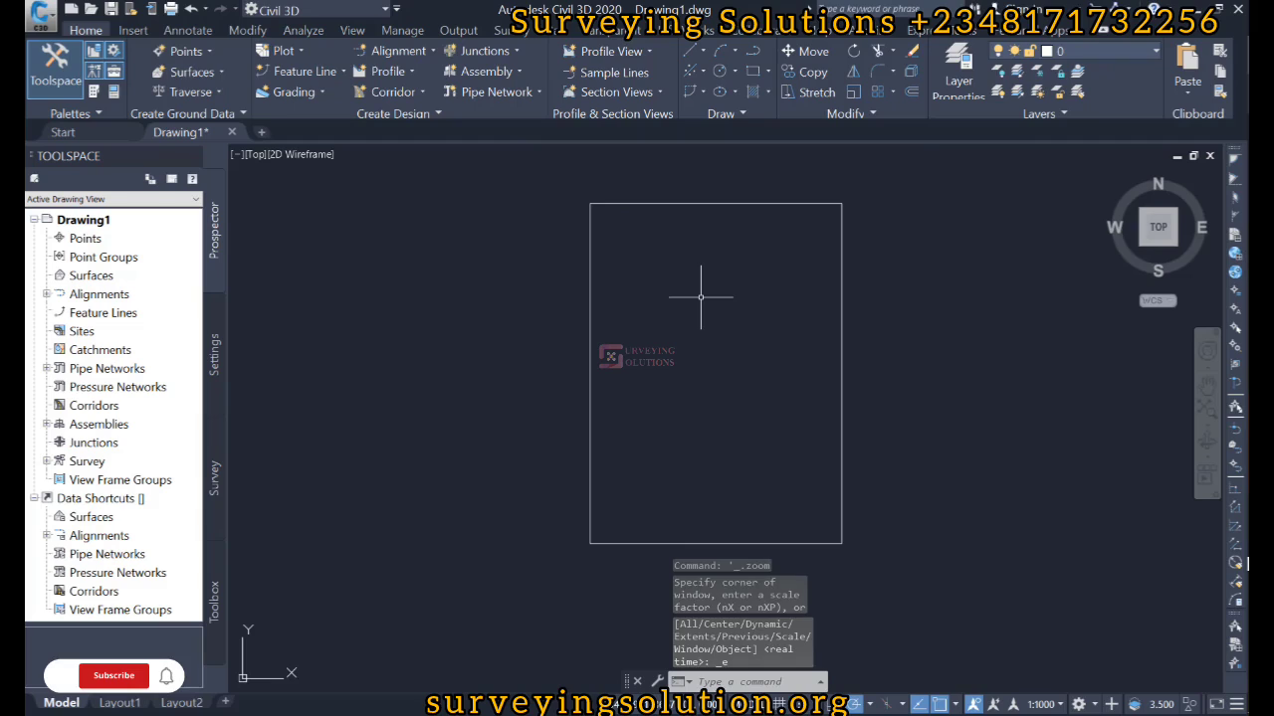